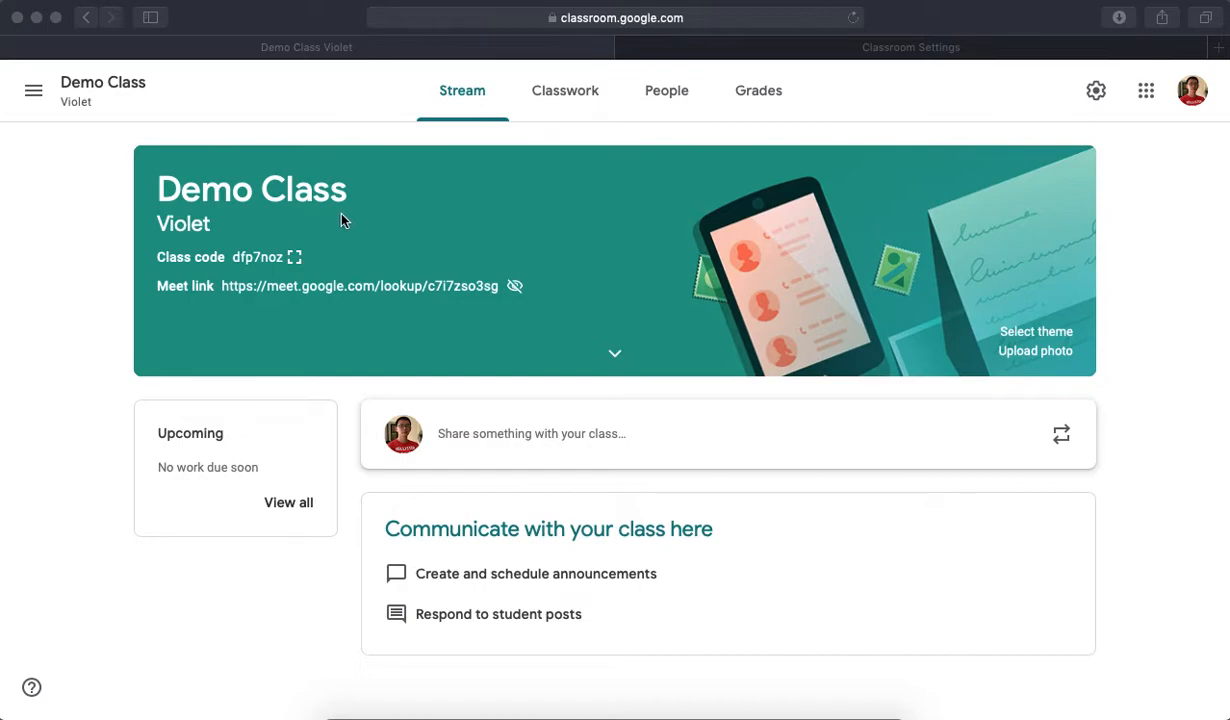
- Display the class code enlarged, close it, and expand the class details below the stream banner
{"action": "left_click", "coordinate": [294, 259]}
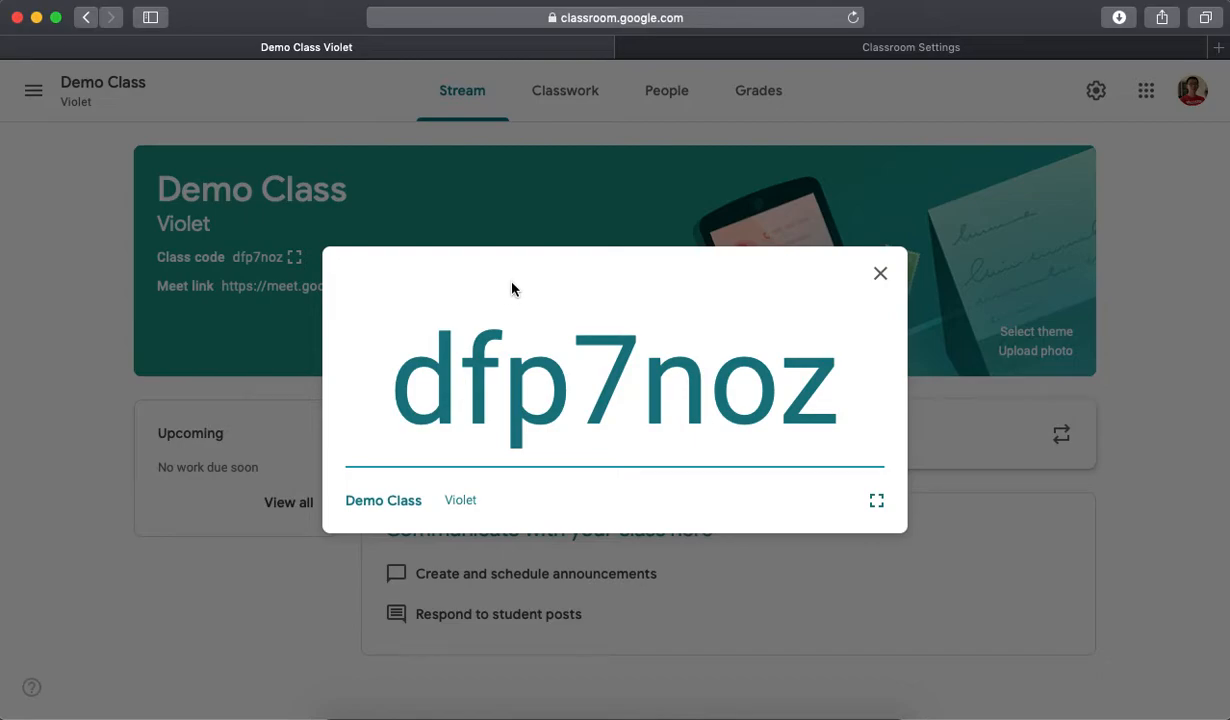
{"action": "left_click", "coordinate": [882, 277]}
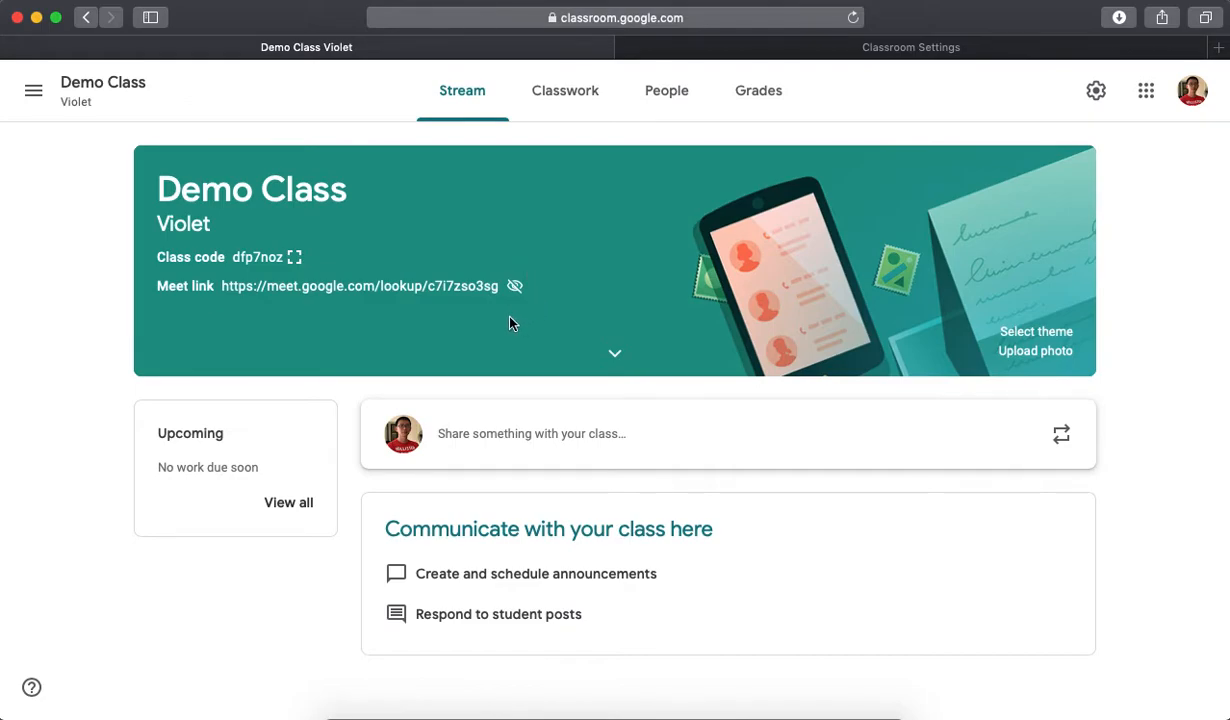
{"action": "left_click", "coordinate": [615, 358]}
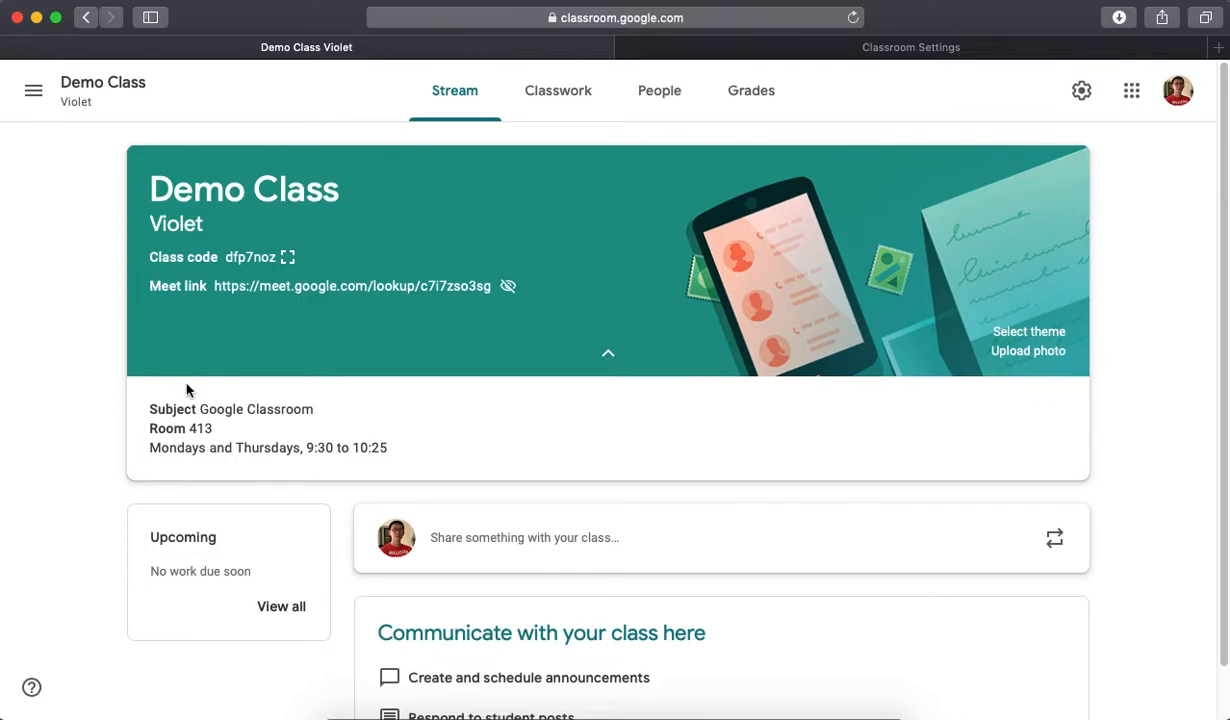
- Browse the class theme gallery through the English & History, Math & Science, Arts, Sports and Other categories
{"action": "left_click", "coordinate": [1050, 342]}
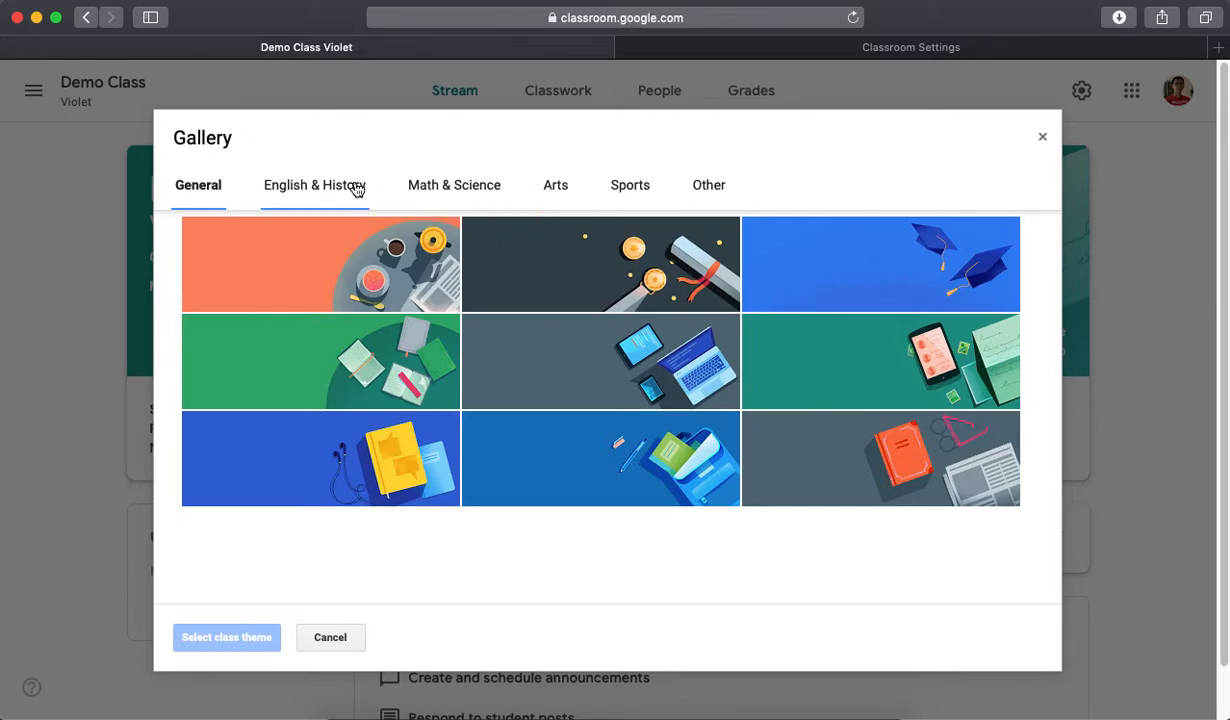
{"action": "left_click", "coordinate": [684, 368]}
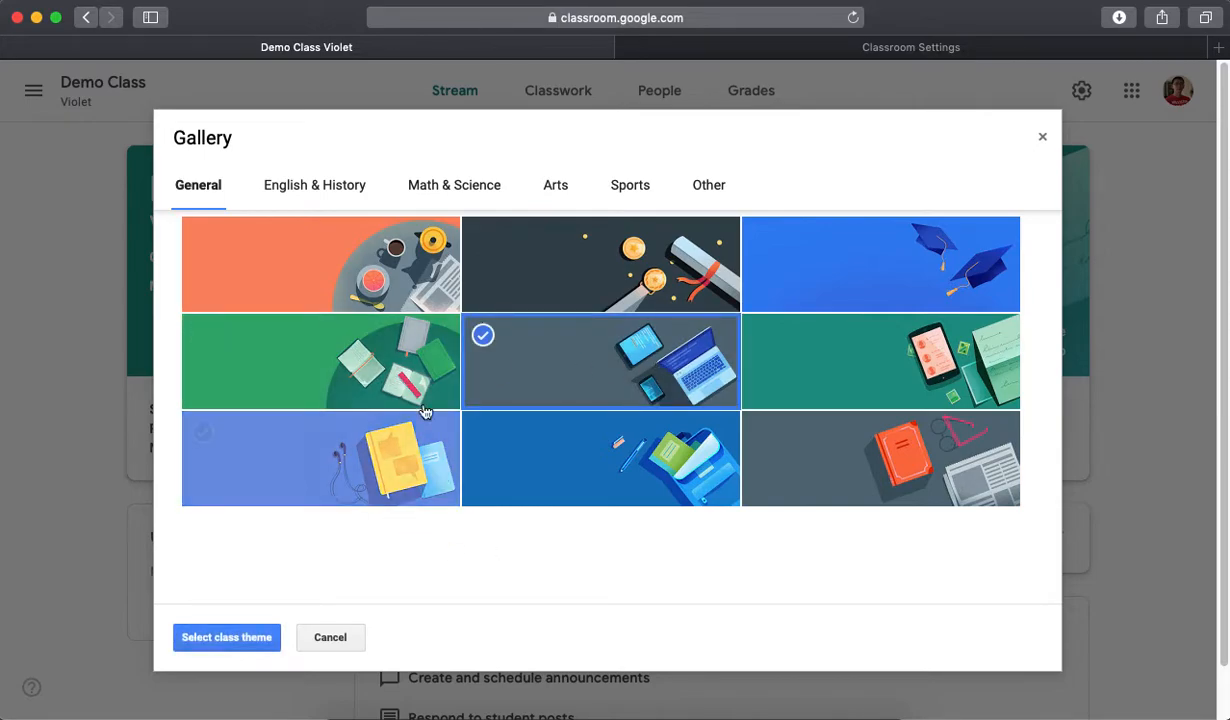
{"action": "left_click", "coordinate": [336, 190]}
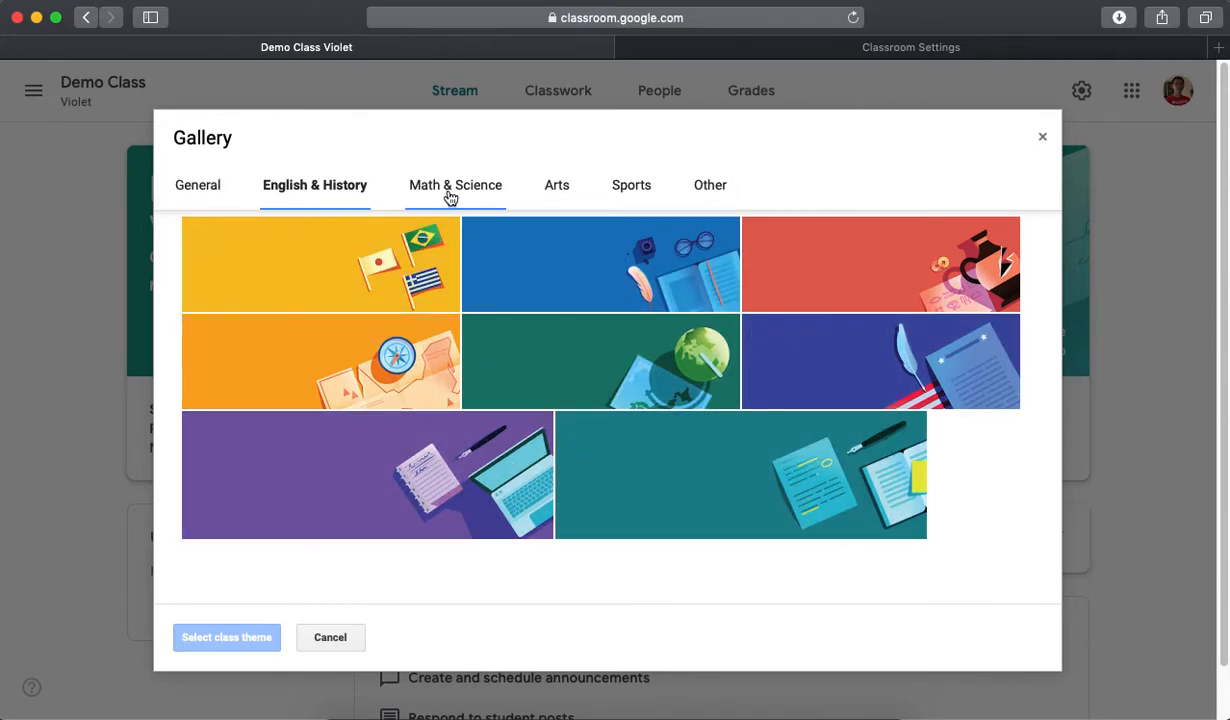
{"action": "left_click", "coordinate": [448, 196]}
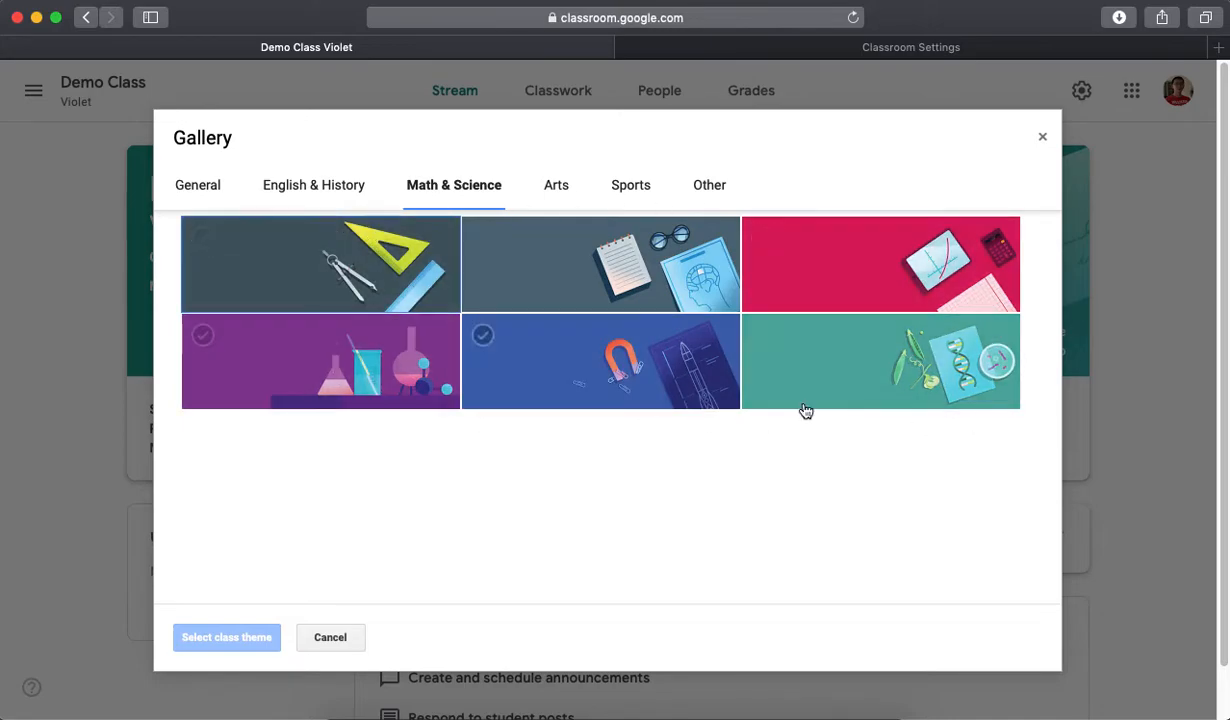
{"action": "left_click", "coordinate": [558, 188]}
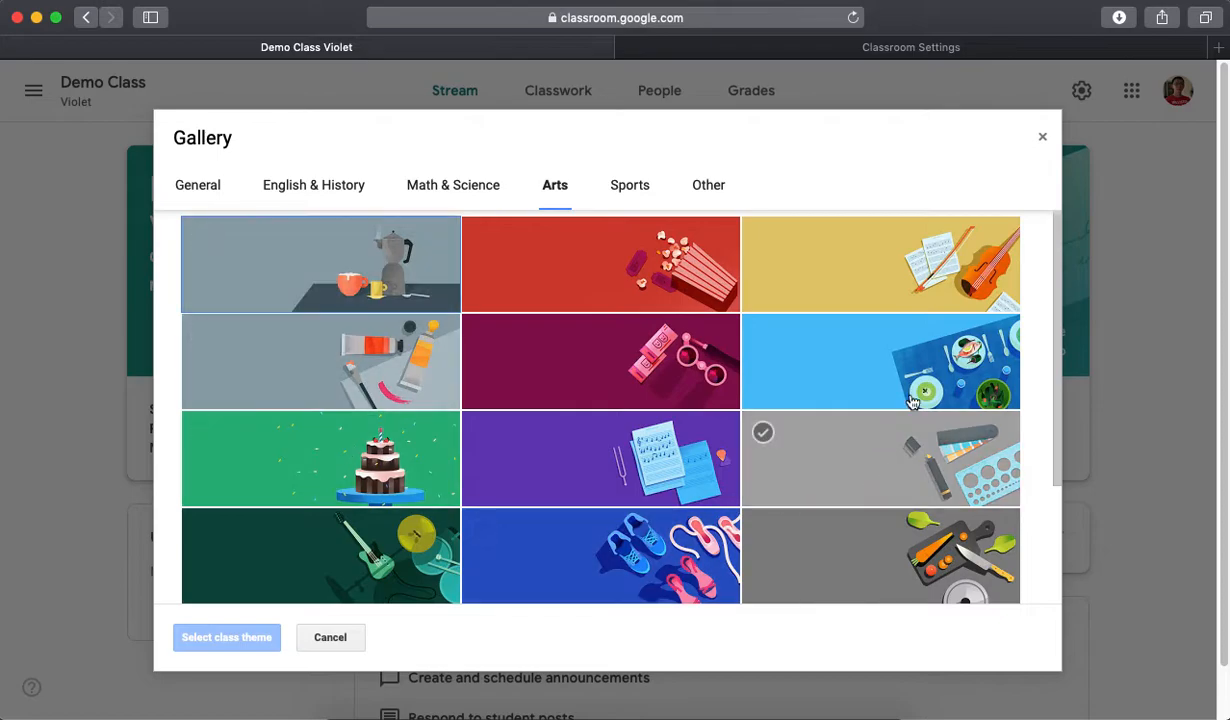
{"action": "scroll", "coordinate": [868, 365], "scroll_direction": "down", "scroll_amount": 3}
{"action": "scroll", "coordinate": [868, 365], "scroll_direction": "up", "scroll_amount": 3}
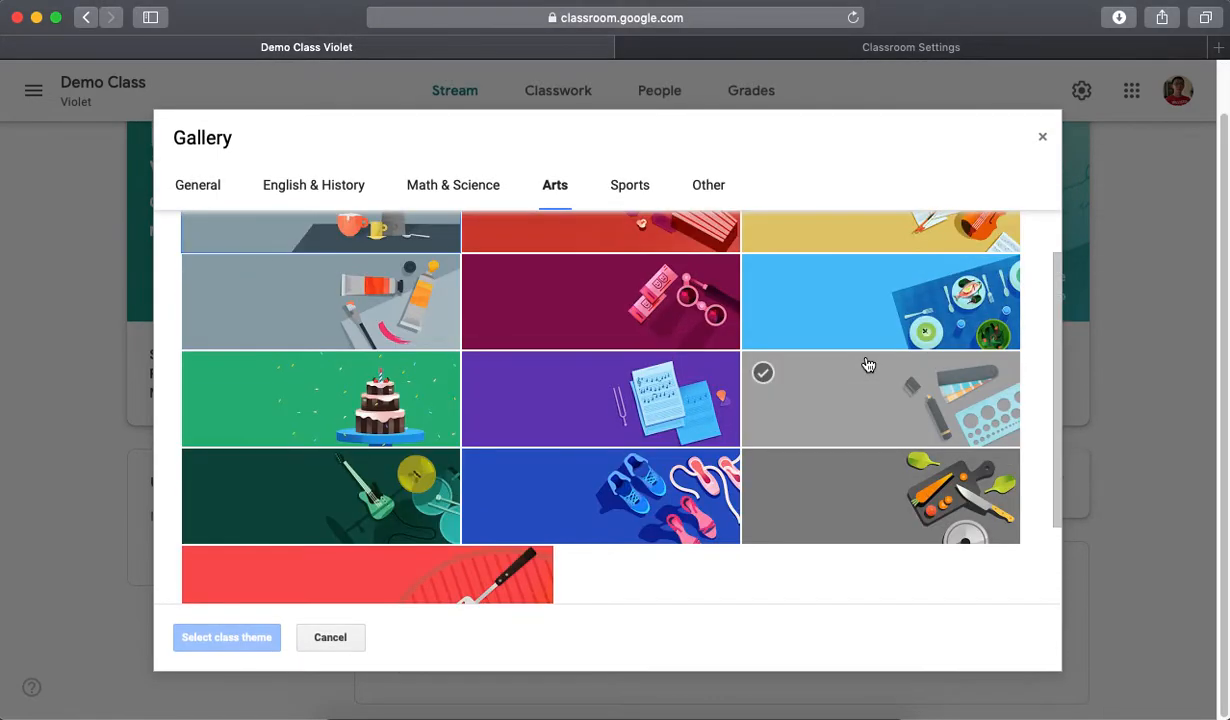
{"action": "left_click", "coordinate": [629, 190]}
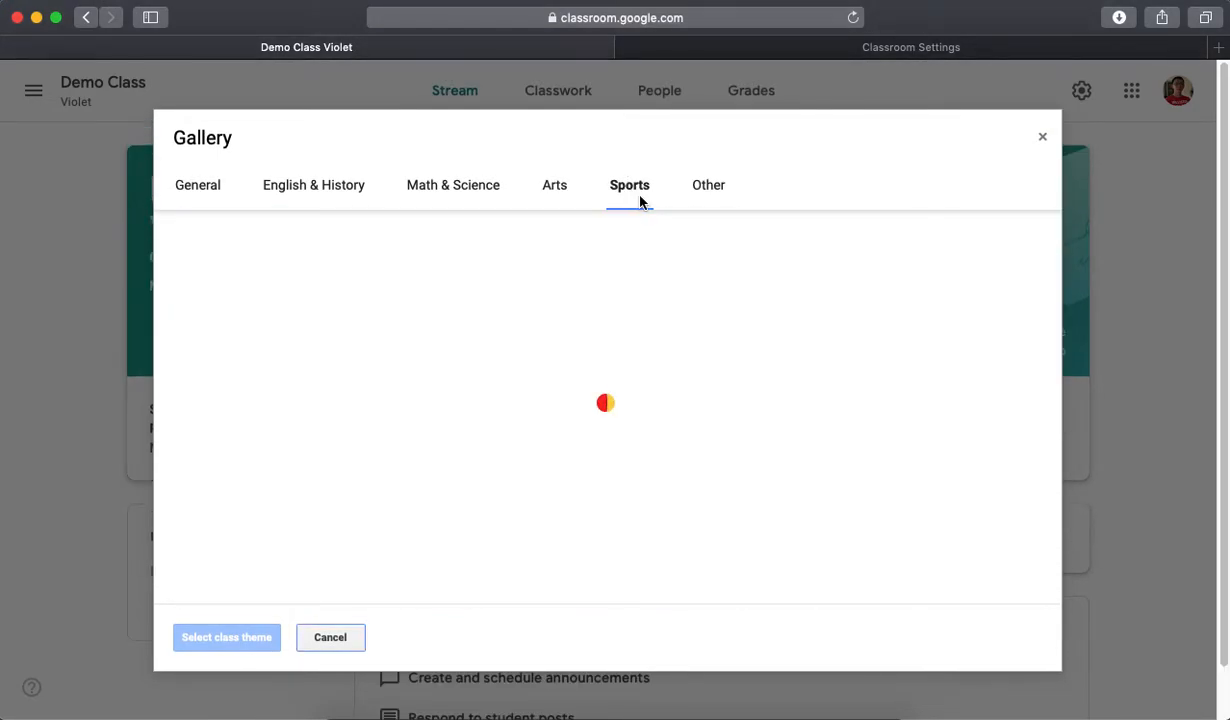
{"action": "scroll", "coordinate": [681, 275], "scroll_direction": "down", "scroll_amount": 5}
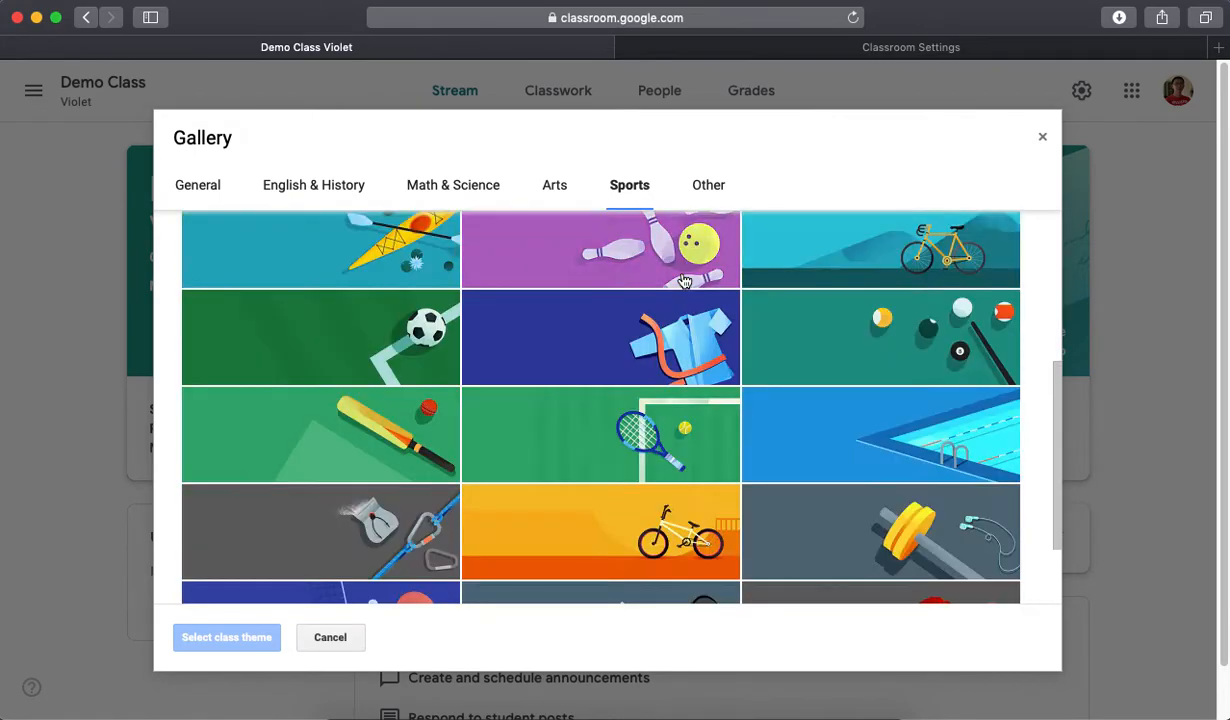
{"action": "scroll", "coordinate": [688, 281], "scroll_direction": "up", "scroll_amount": 5}
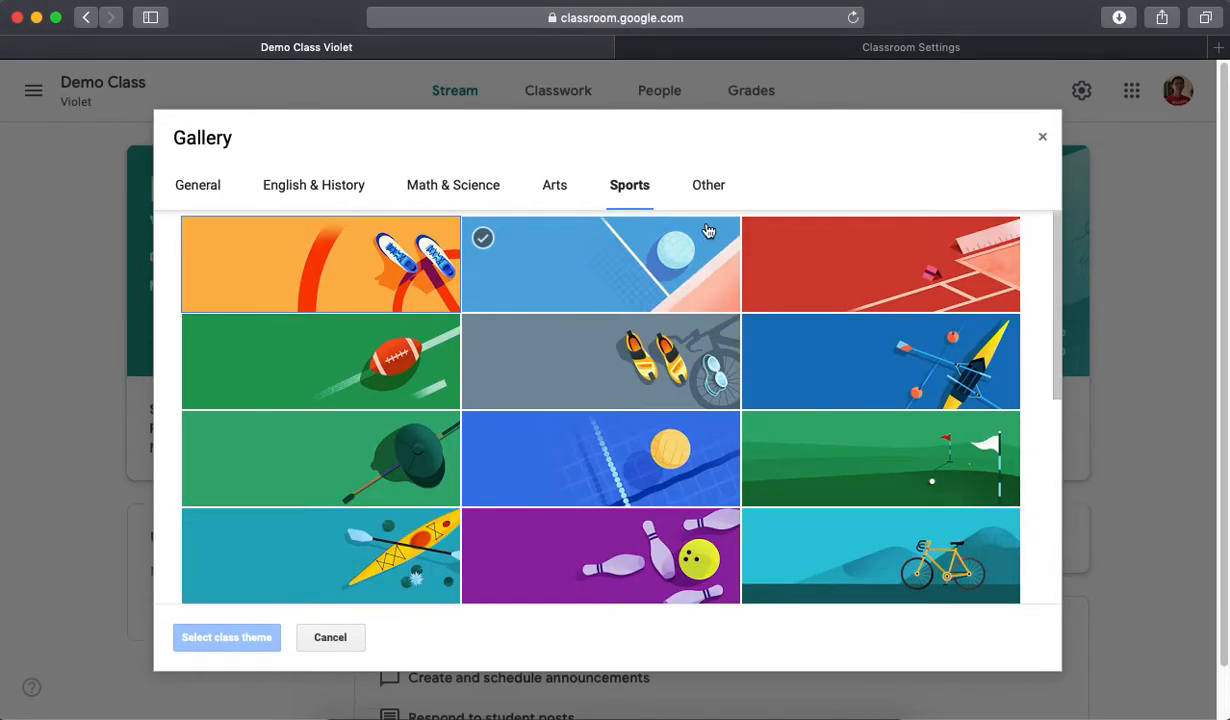
{"action": "left_click", "coordinate": [712, 188]}
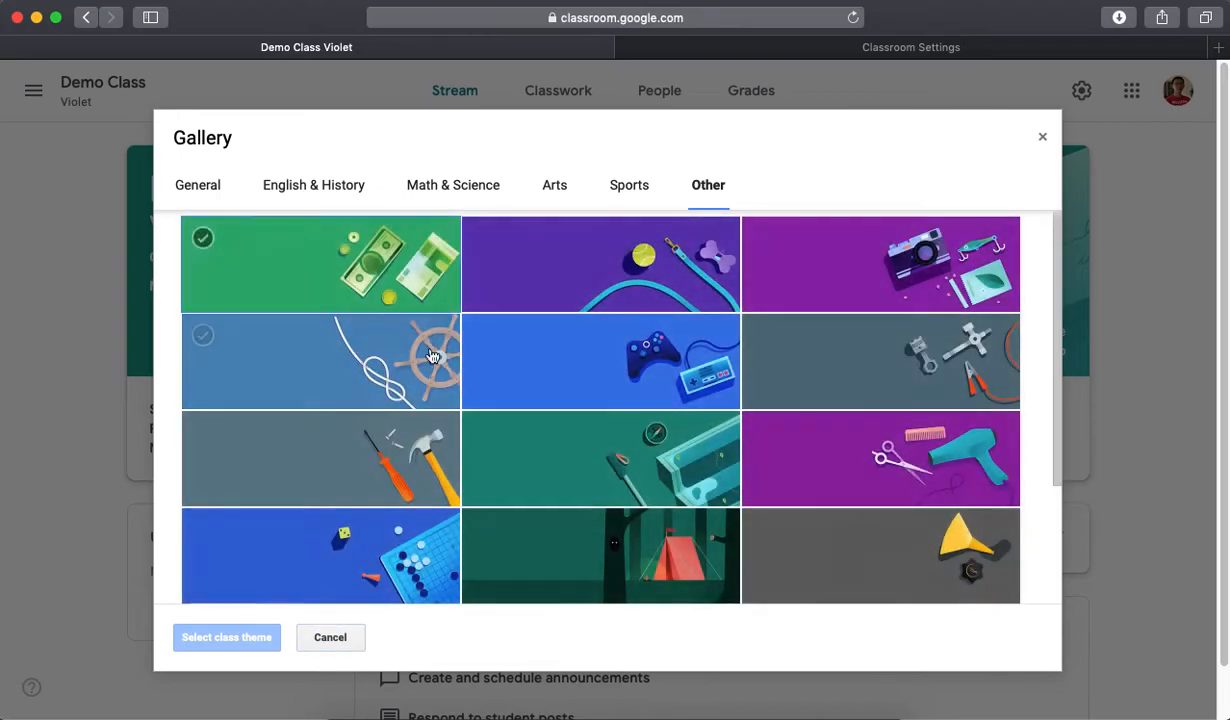
{"action": "scroll", "coordinate": [838, 450], "scroll_direction": "down", "scroll_amount": 3}
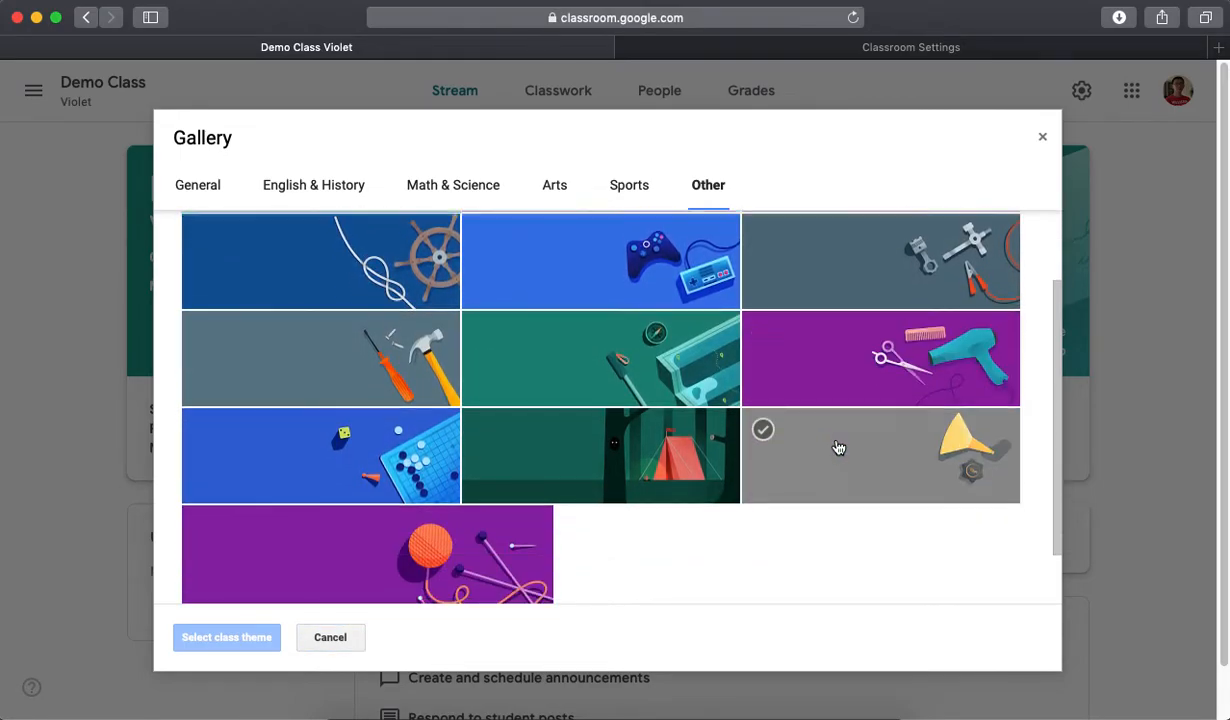
{"action": "scroll", "coordinate": [838, 447], "scroll_direction": "up", "scroll_amount": 3}
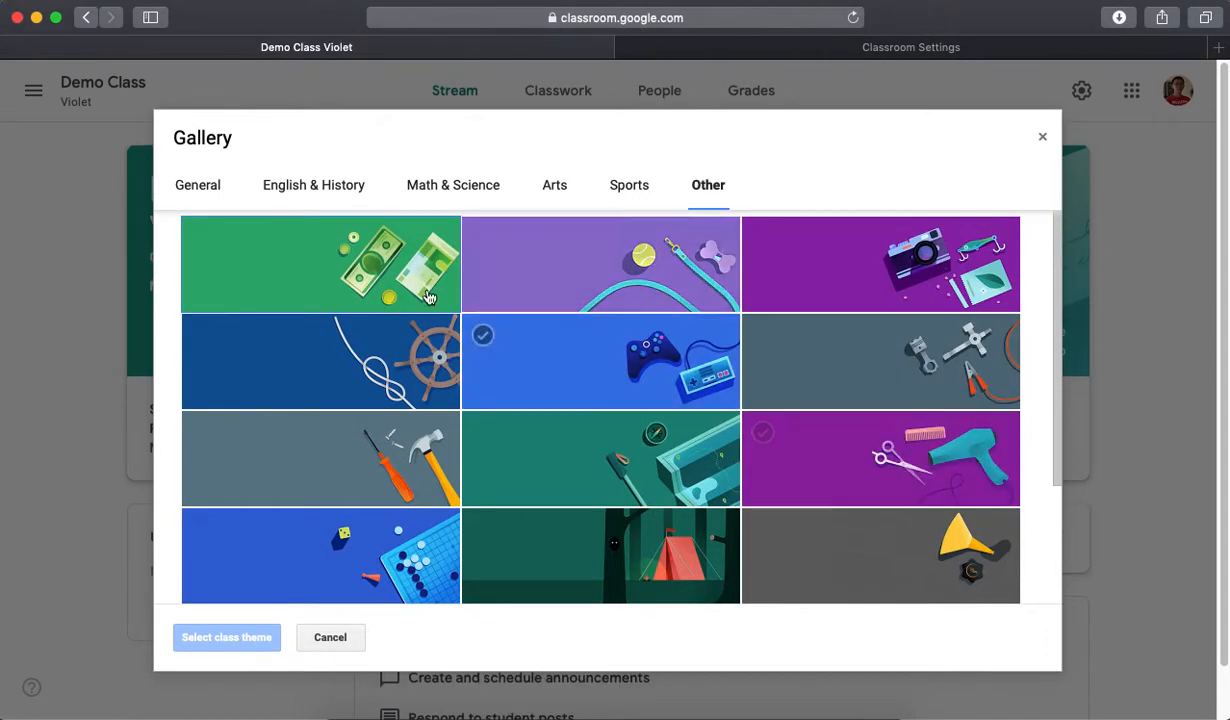
- Apply the General theme picturing a tablet, laptop and phone as the class theme
{"action": "left_click", "coordinate": [196, 185]}
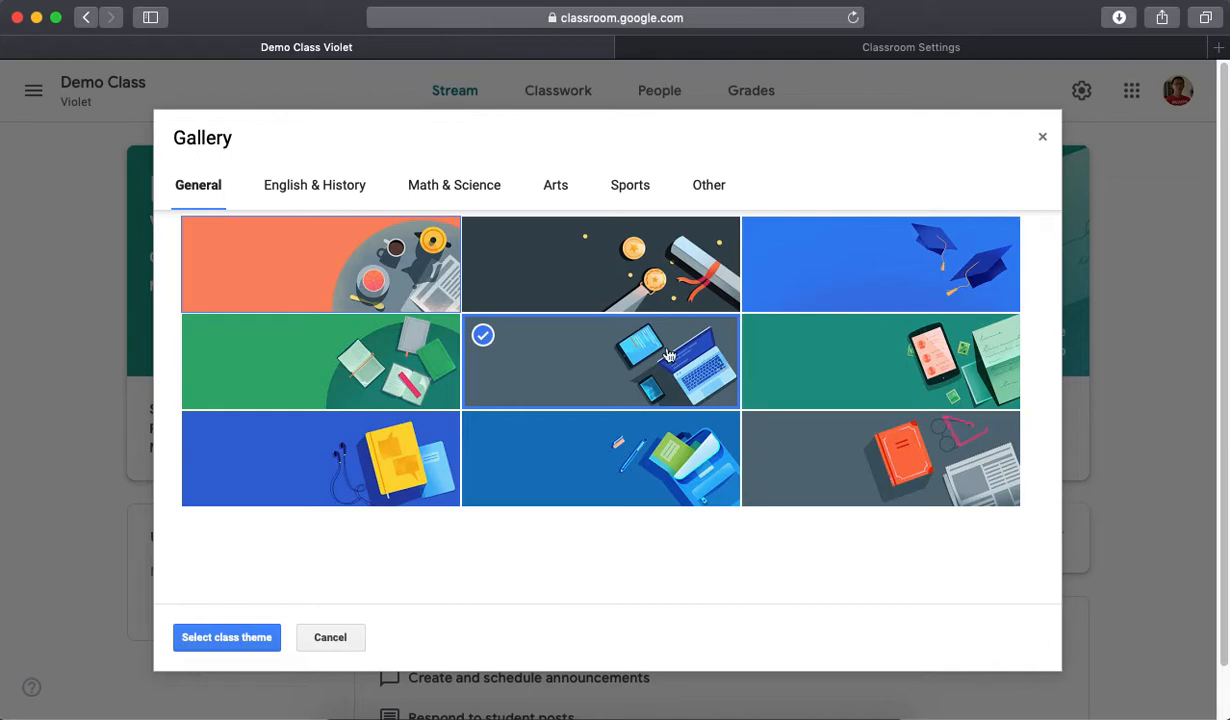
{"action": "left_click", "coordinate": [236, 639]}
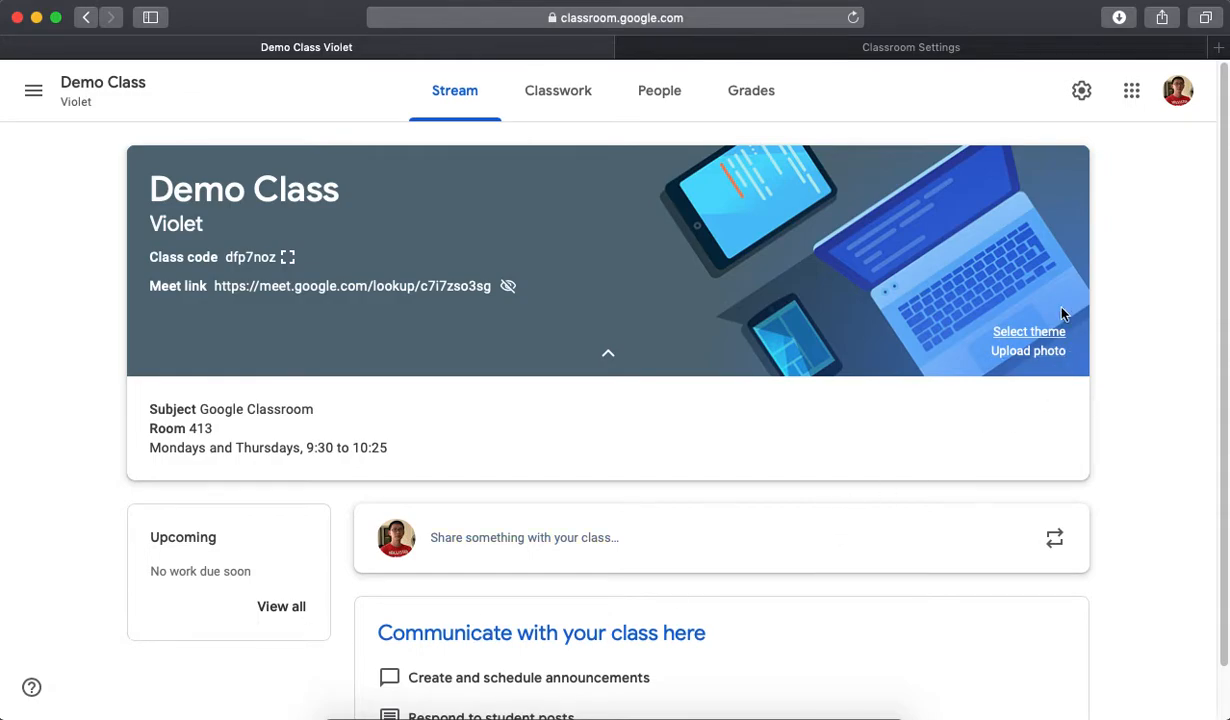
- Upload banner theme 3.jpg from the Video Tutorials - G Suite folder as a custom class banner photo
{"action": "left_click", "coordinate": [1036, 356]}
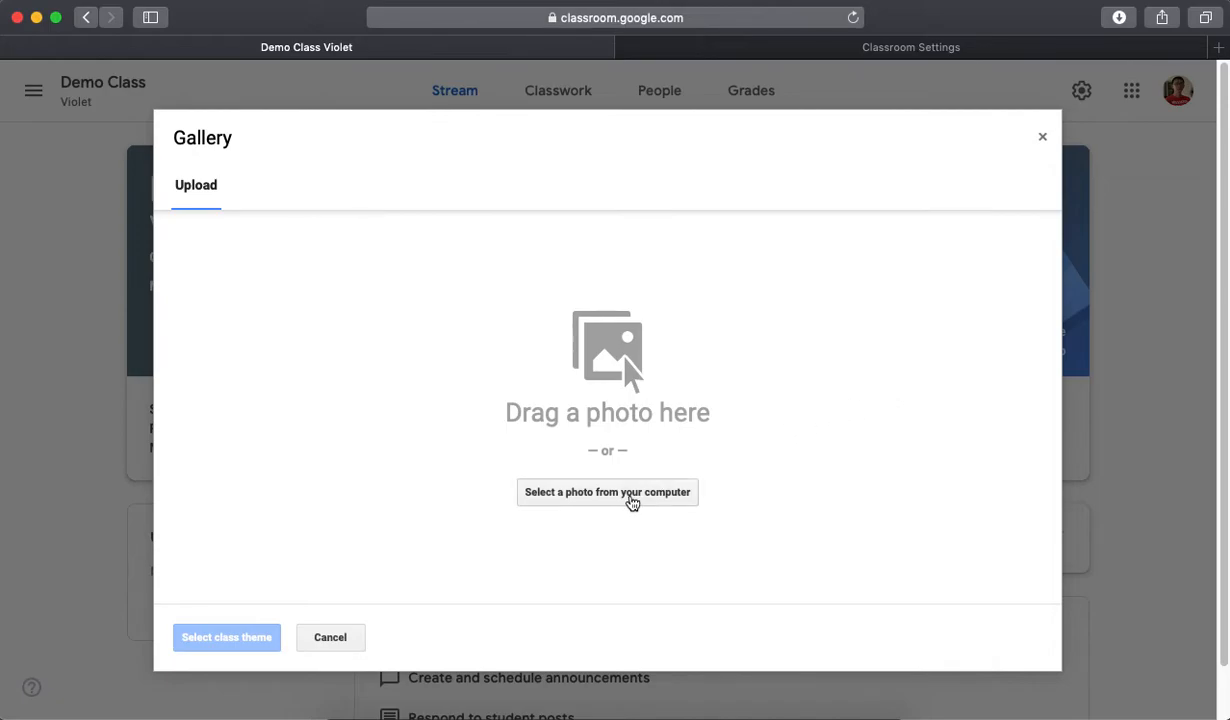
{"action": "left_click", "coordinate": [632, 500]}
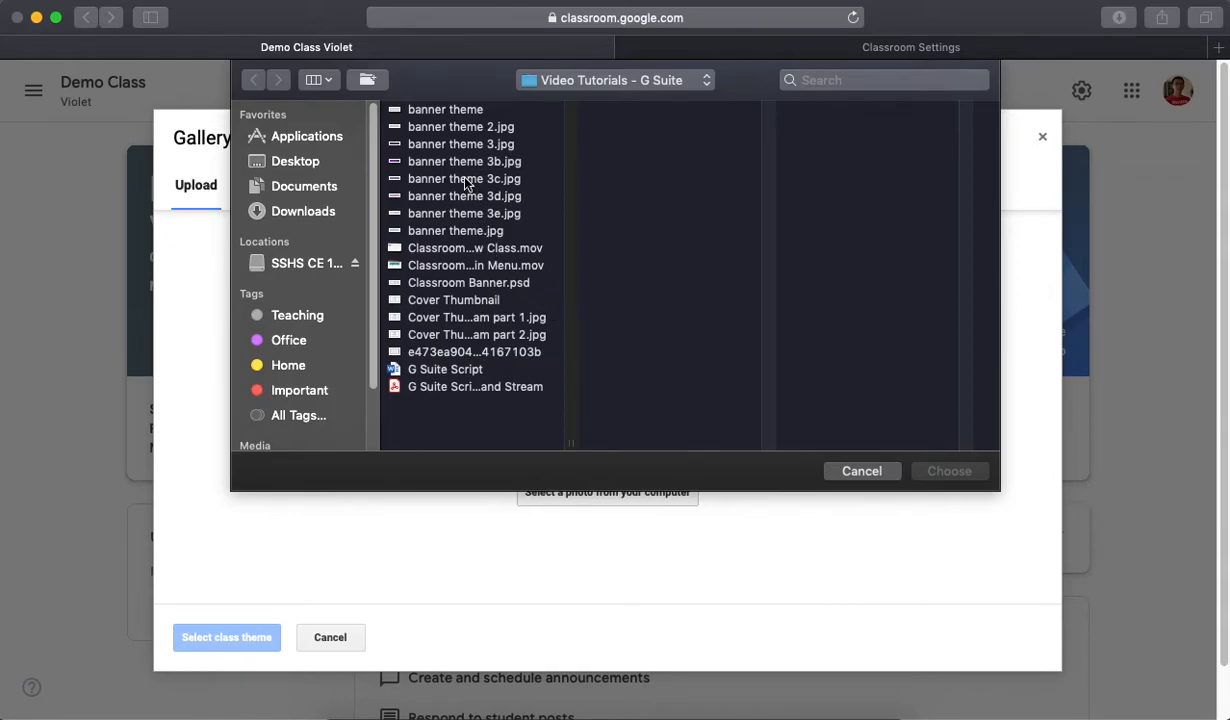
{"action": "left_click", "coordinate": [464, 130]}
{"action": "key", "text": "Down"}
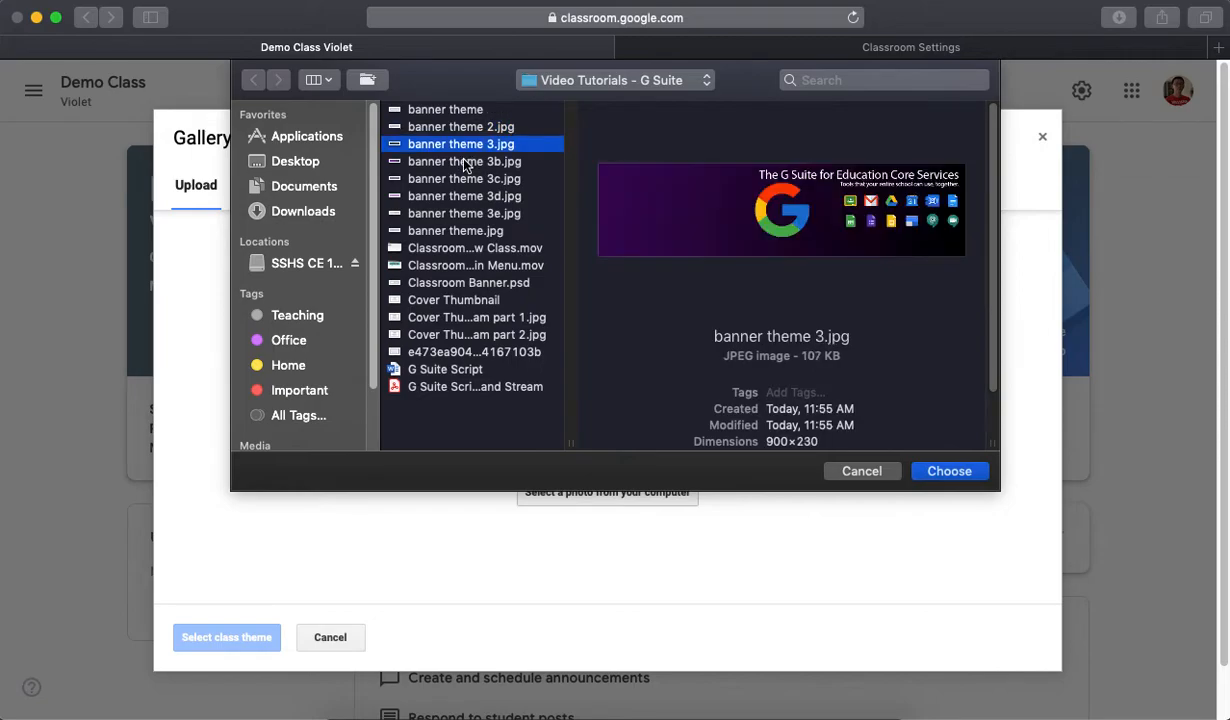
{"action": "left_click", "coordinate": [948, 477]}
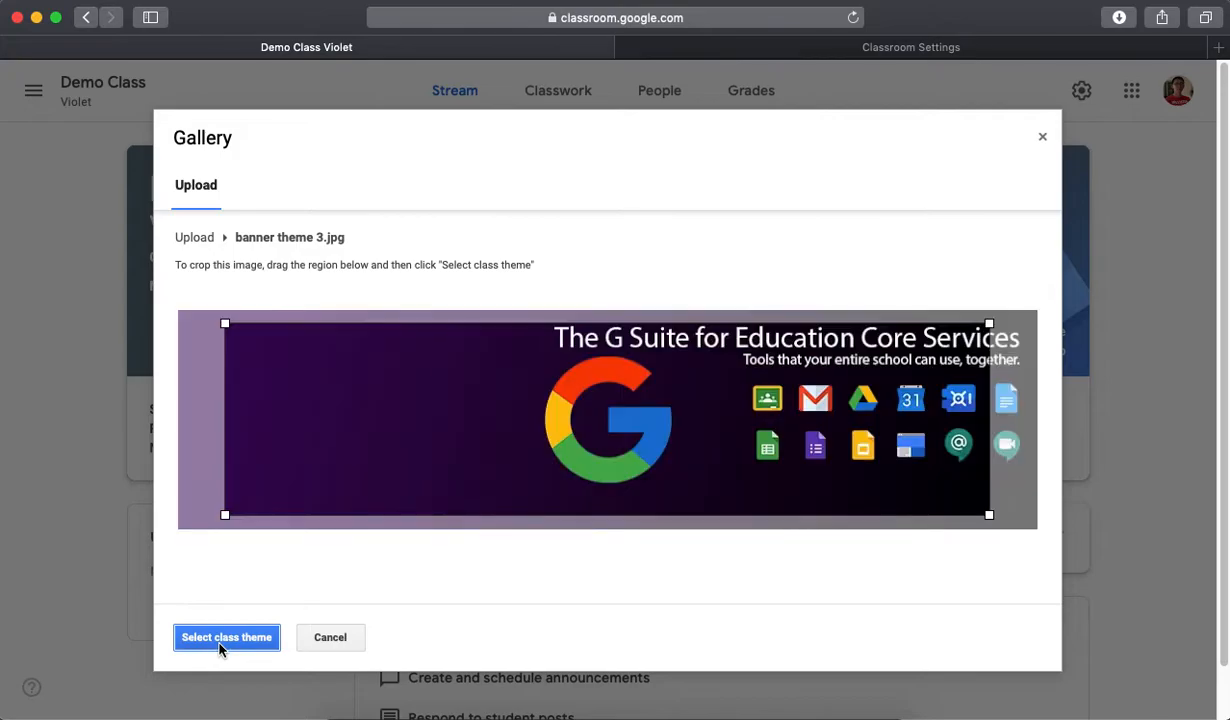
- Extend the crop region to cover the whole banner theme 3.jpg image and set it as the class theme
{"action": "left_click_drag", "start_coordinate": [437, 448], "coordinate": [390, 423]}
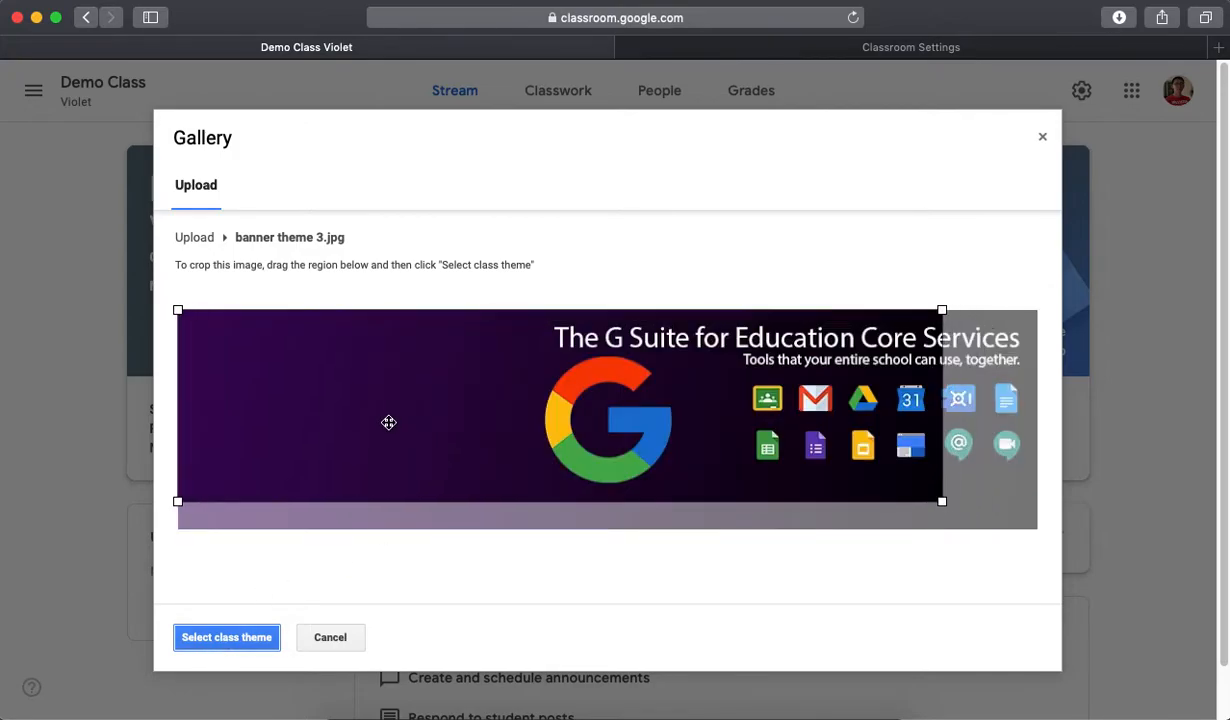
{"action": "left_click_drag", "start_coordinate": [942, 501], "coordinate": [1040, 535]}
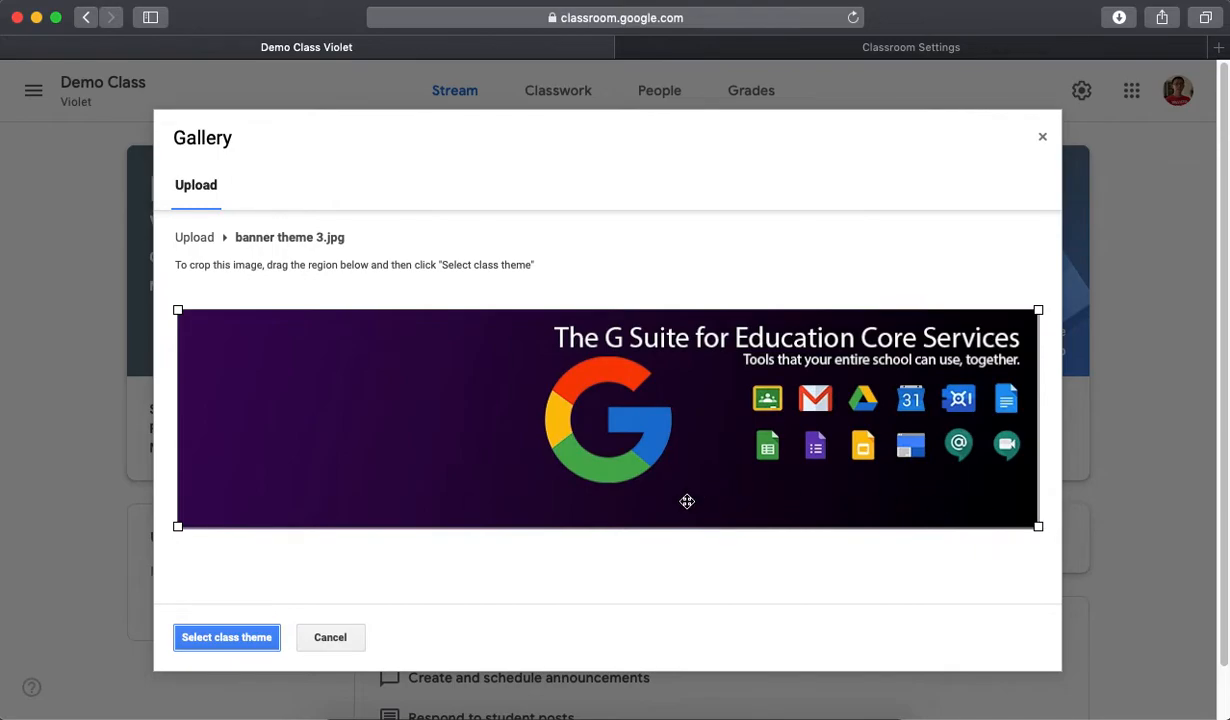
{"action": "left_click", "coordinate": [228, 638]}
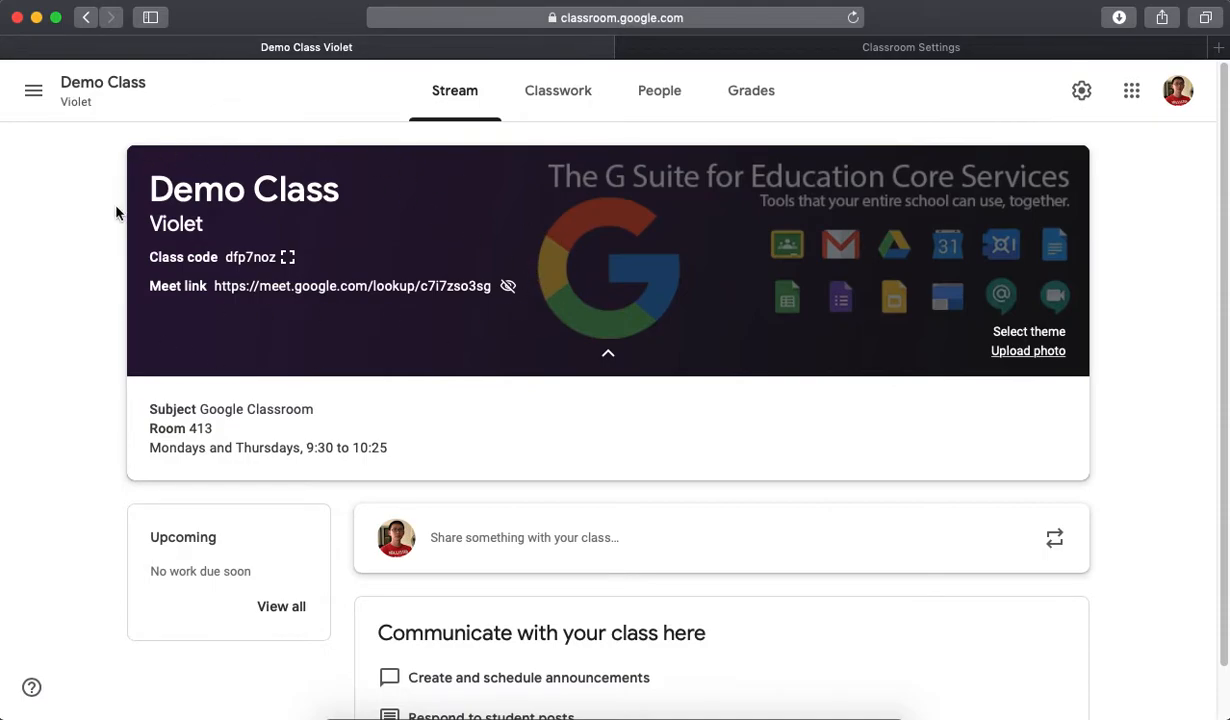
- Upload banner theme 3b.jpg from the computer as a replacement class banner photo
{"action": "left_click", "coordinate": [1010, 352]}
{"action": "left_click", "coordinate": [642, 492]}
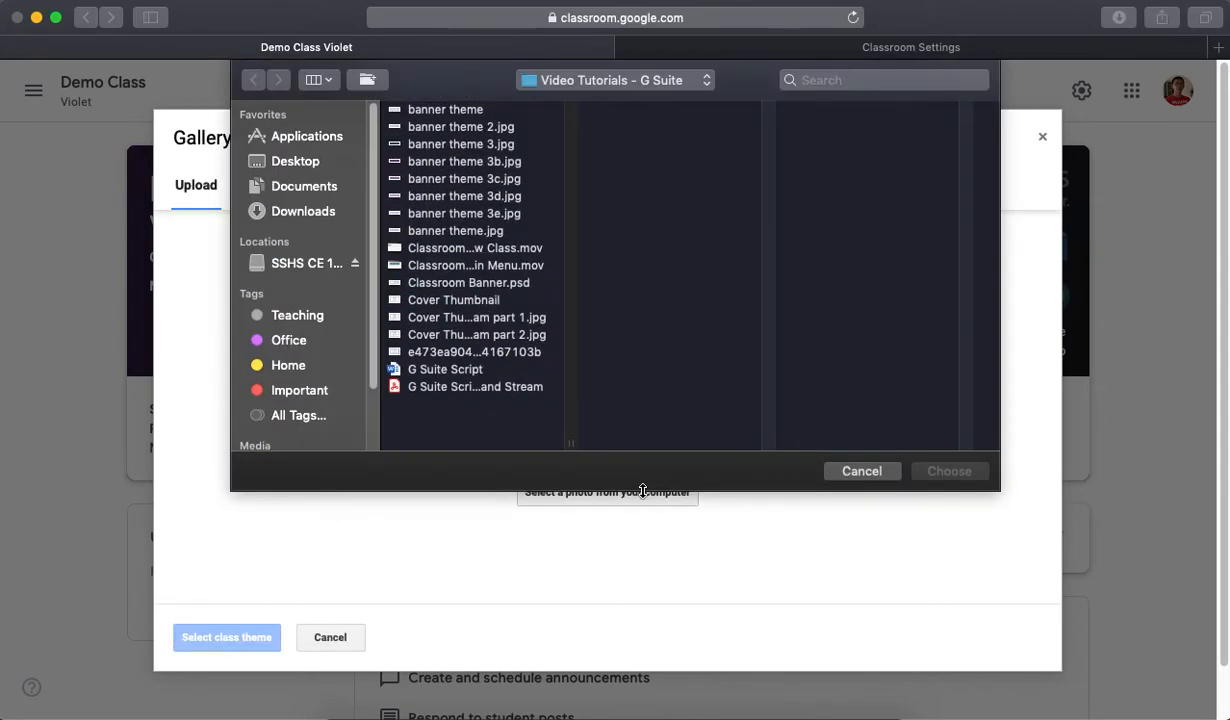
{"action": "left_click", "coordinate": [467, 166]}
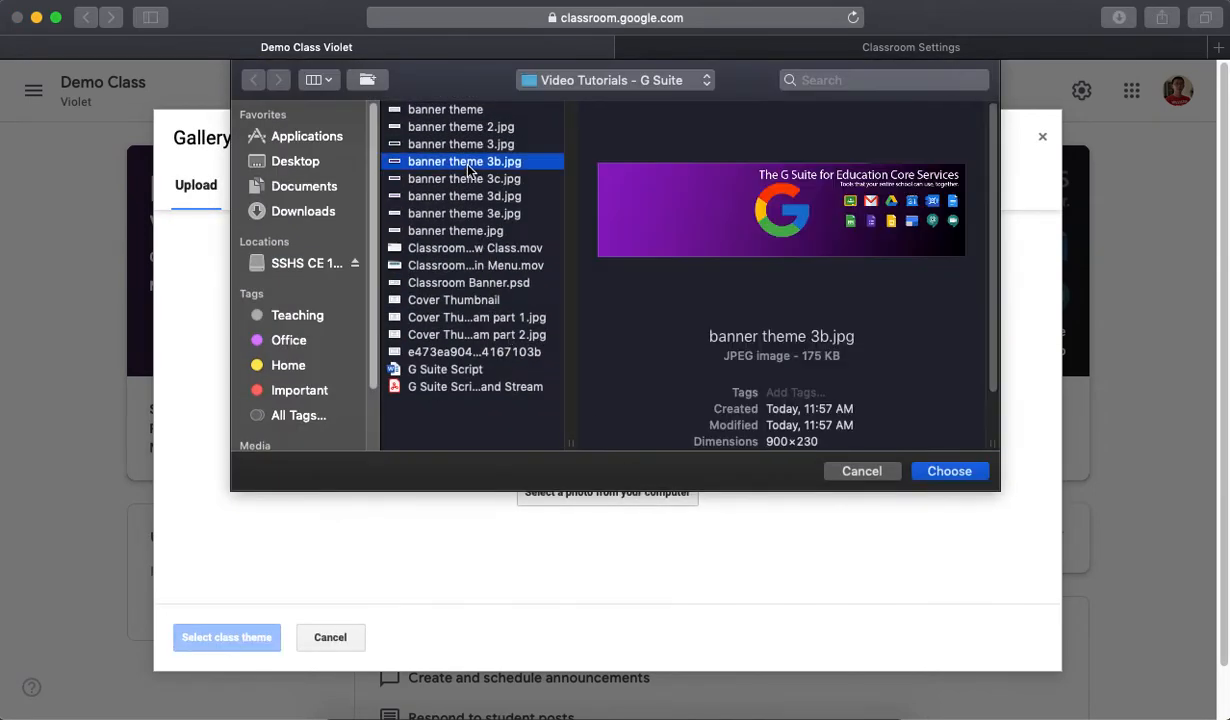
{"action": "left_click", "coordinate": [958, 473]}
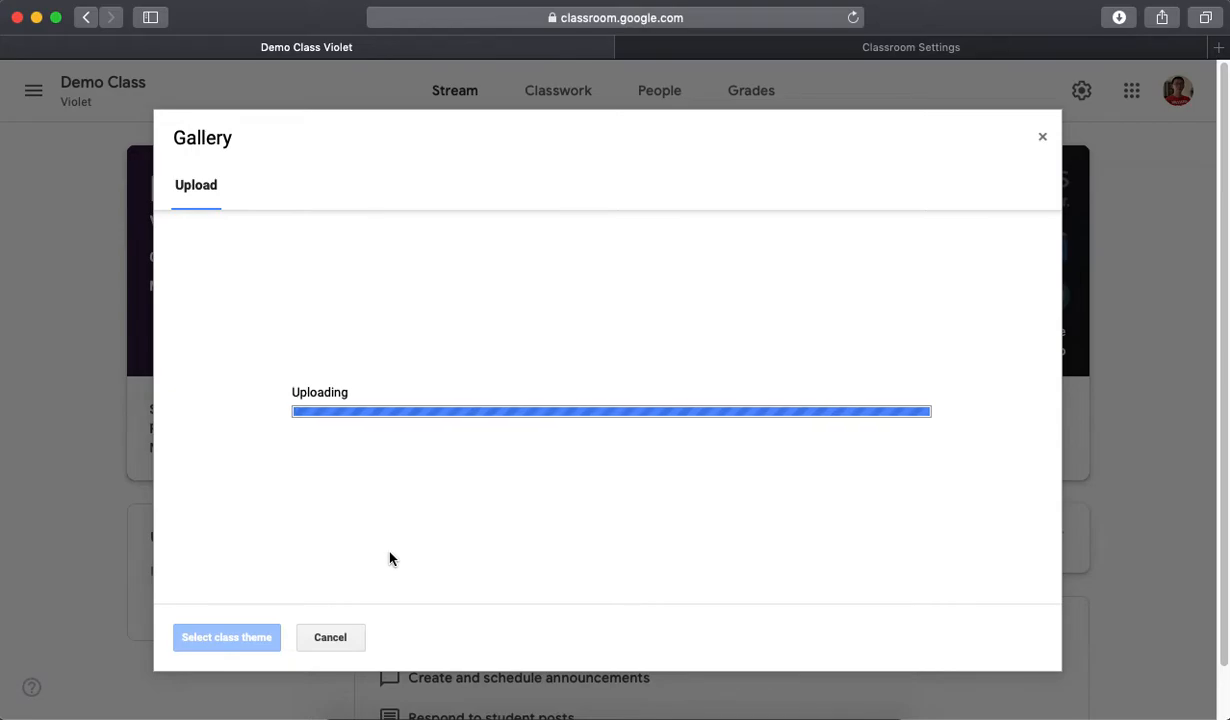
- Extend the crop region to cover the whole banner theme 3b.jpg image and set it as the class theme
{"action": "left_click_drag", "start_coordinate": [415, 456], "coordinate": [364, 430]}
{"action": "left_click_drag", "start_coordinate": [942, 501], "coordinate": [1047, 552]}
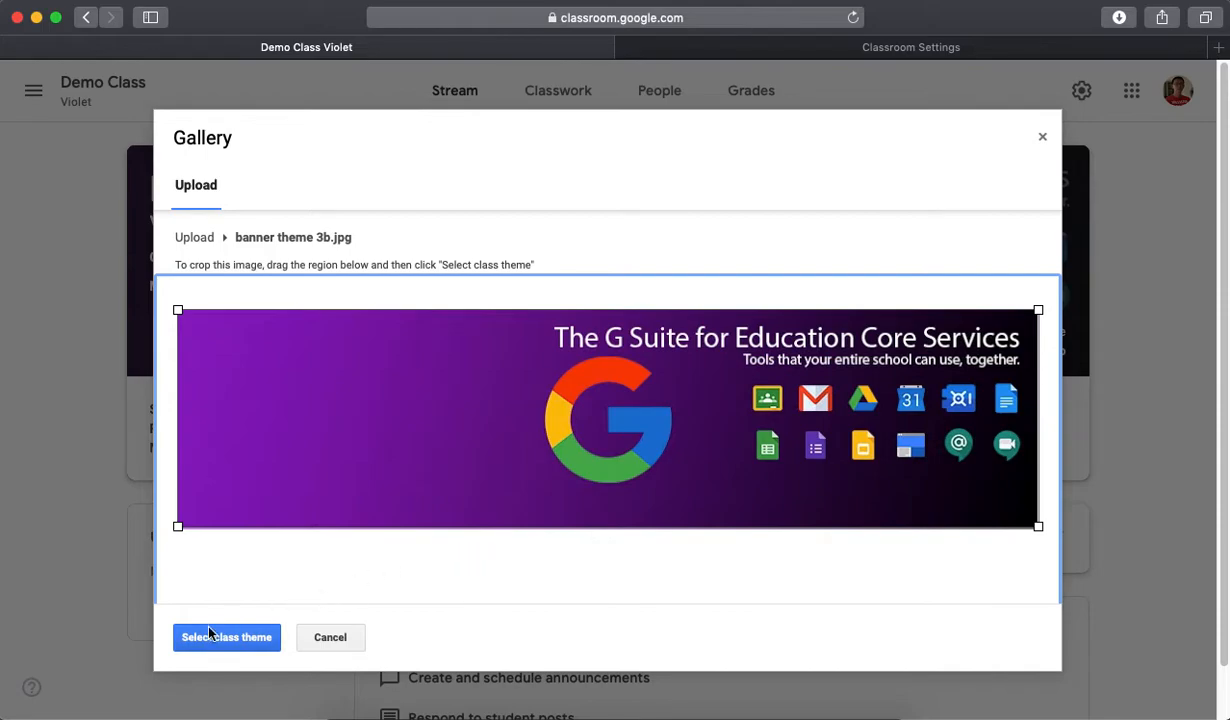
{"action": "left_click", "coordinate": [234, 650]}
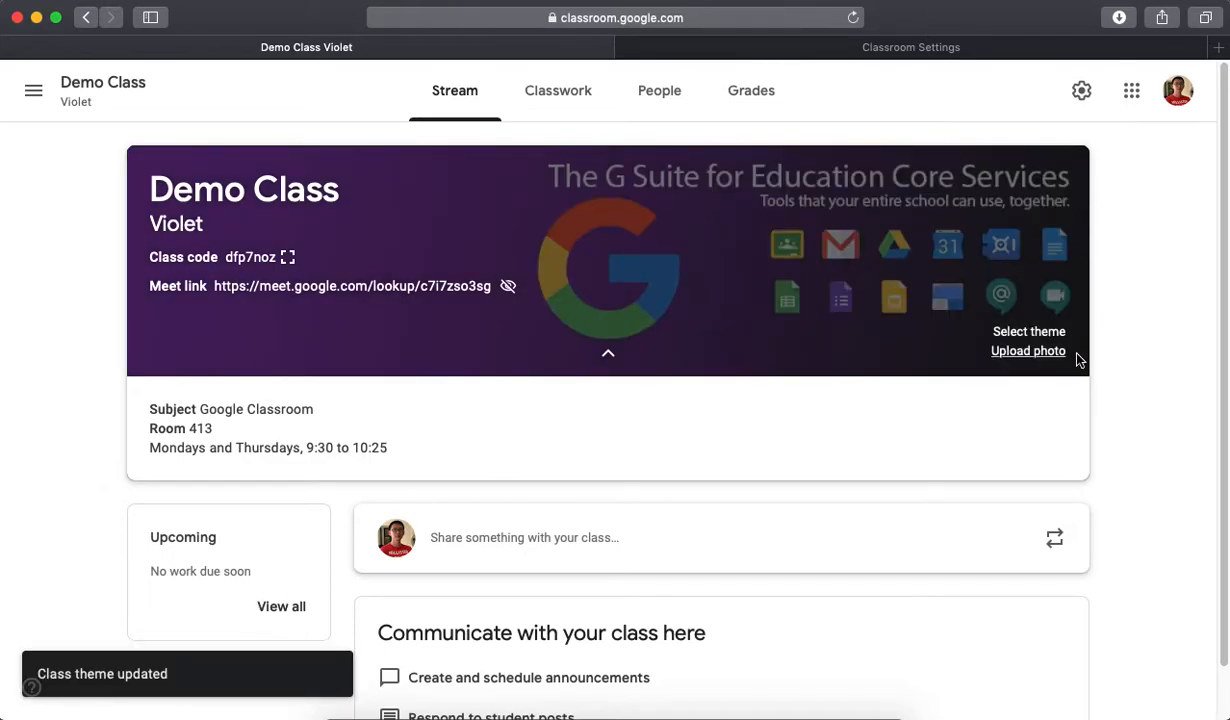
- Upload banner theme 3e.jpg, the version with the white background, as a new class banner photo
{"action": "left_click", "coordinate": [1022, 352]}
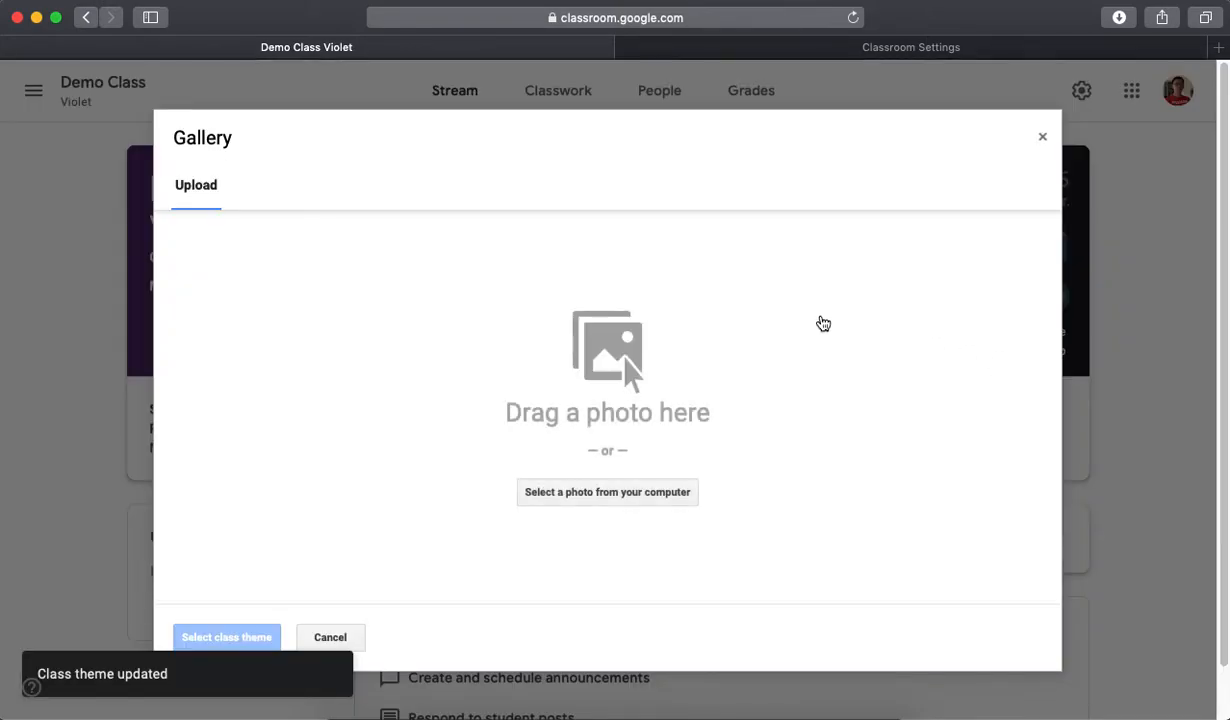
{"action": "left_click", "coordinate": [655, 488]}
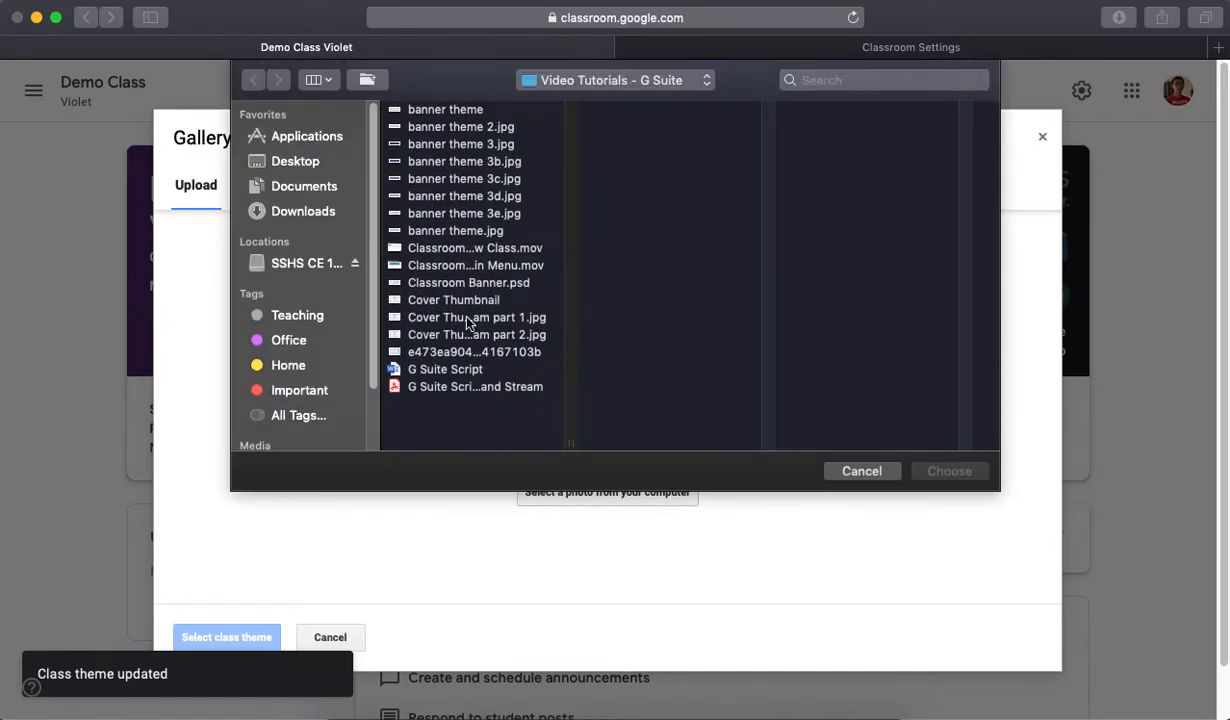
{"action": "left_click", "coordinate": [450, 197]}
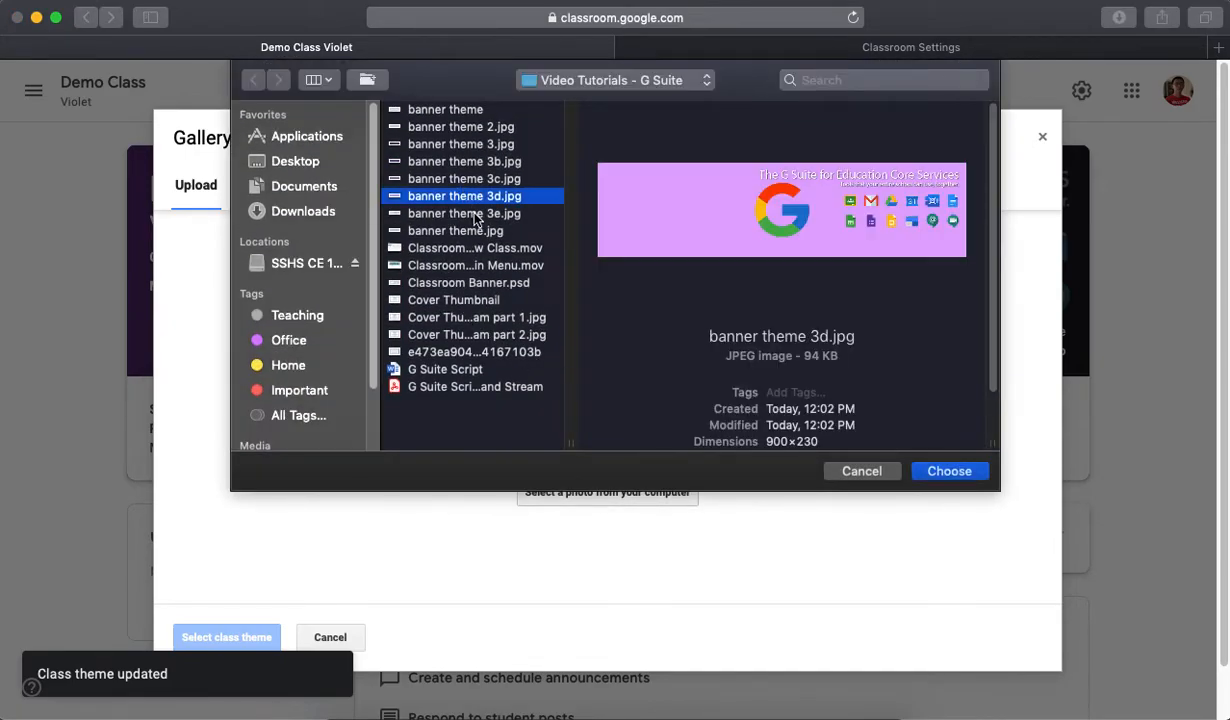
{"action": "left_click", "coordinate": [475, 215]}
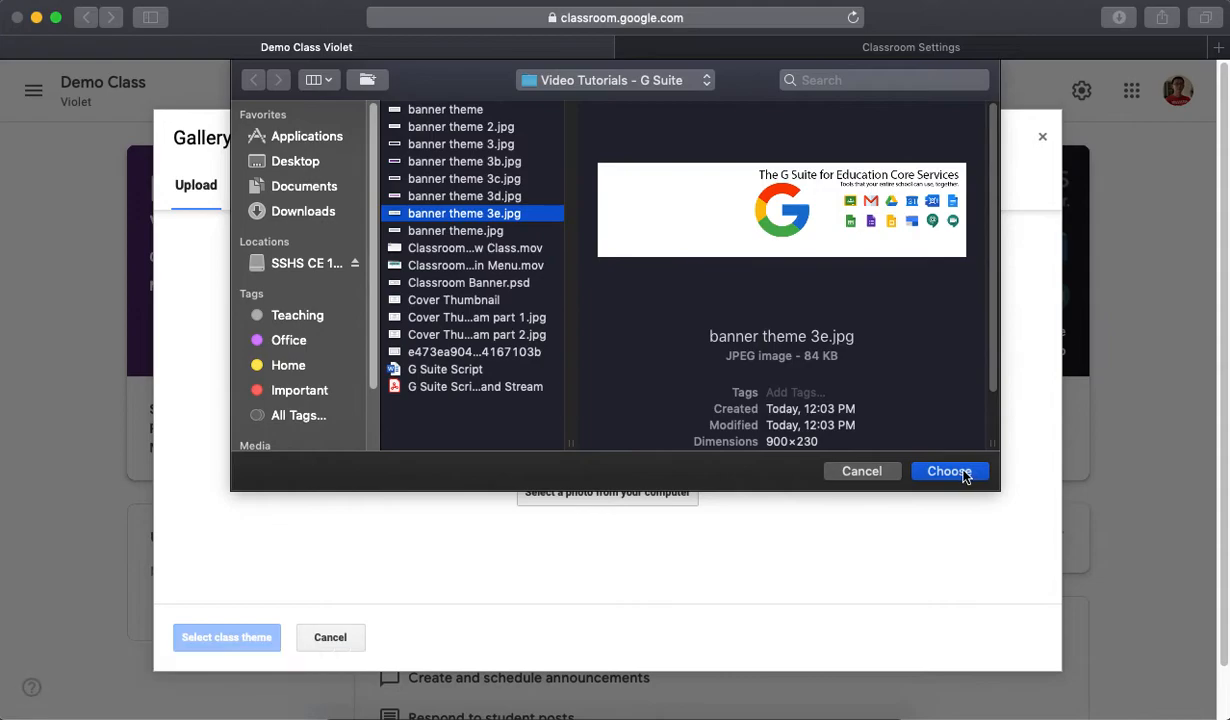
{"action": "left_click", "coordinate": [949, 471]}
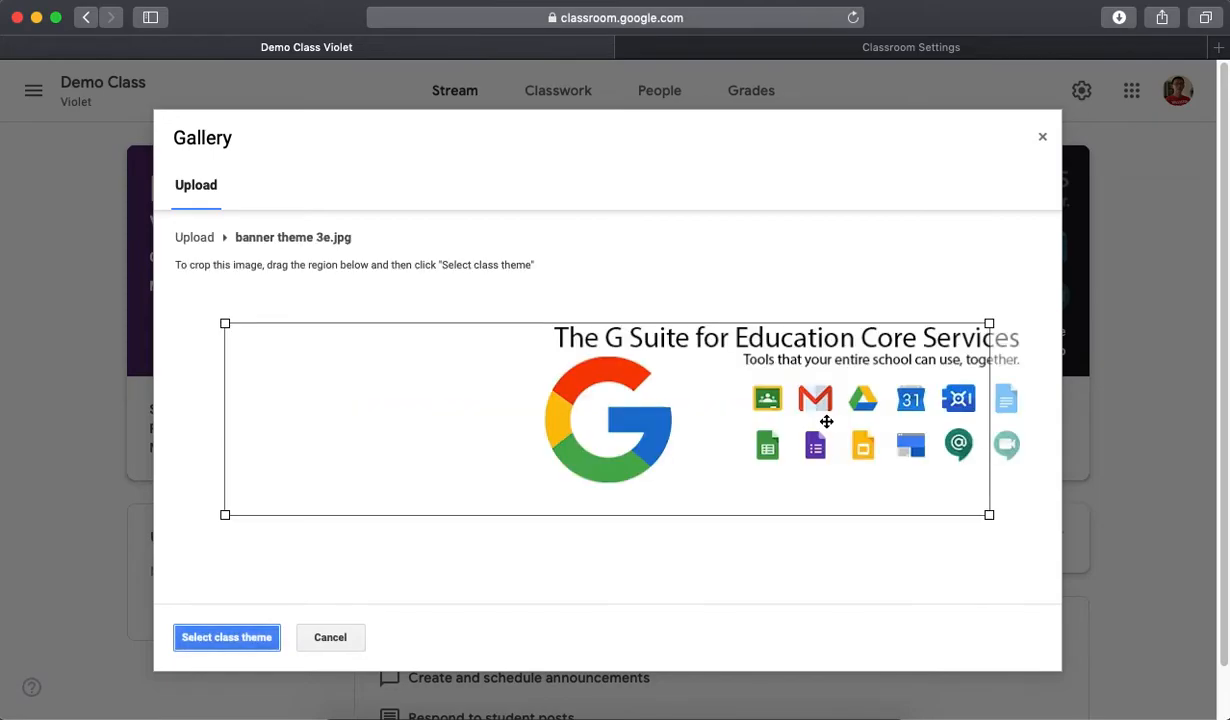
- Extend the crop region to cover the whole banner theme 3e.jpg image and set it as the class theme
{"action": "left_click_drag", "start_coordinate": [826, 421], "coordinate": [712, 356]}
{"action": "left_click_drag", "start_coordinate": [944, 503], "coordinate": [1064, 582]}
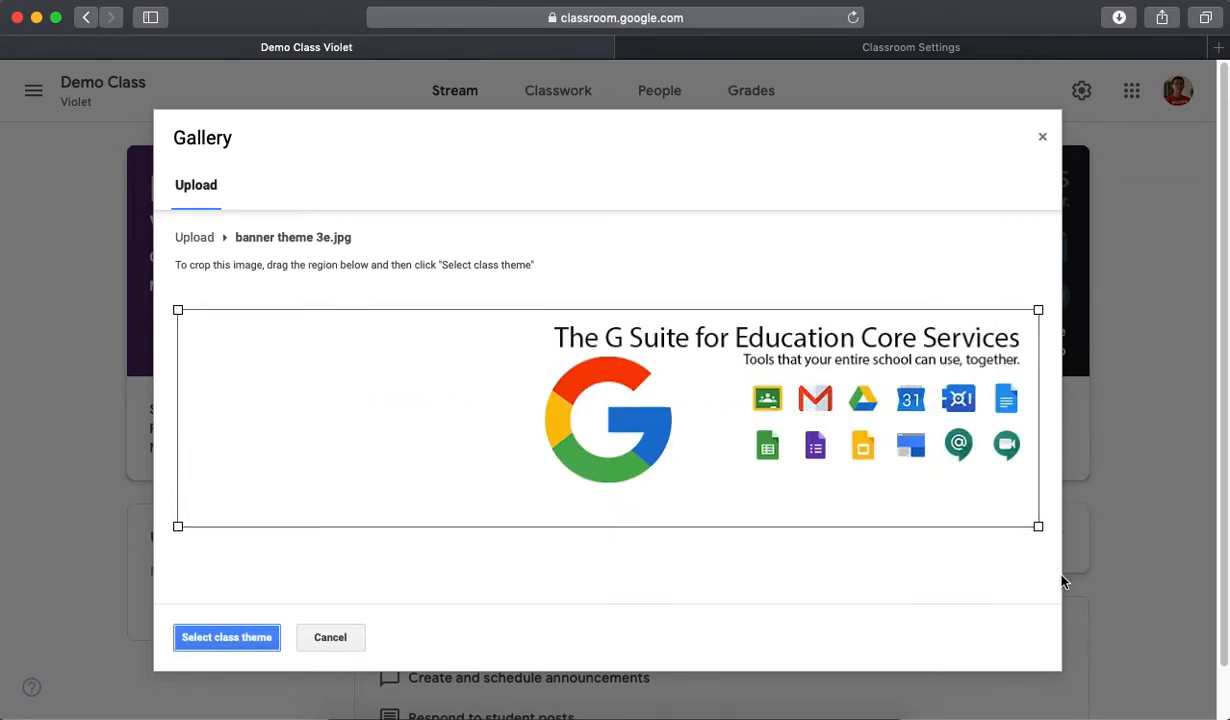
{"action": "left_click", "coordinate": [230, 637]}
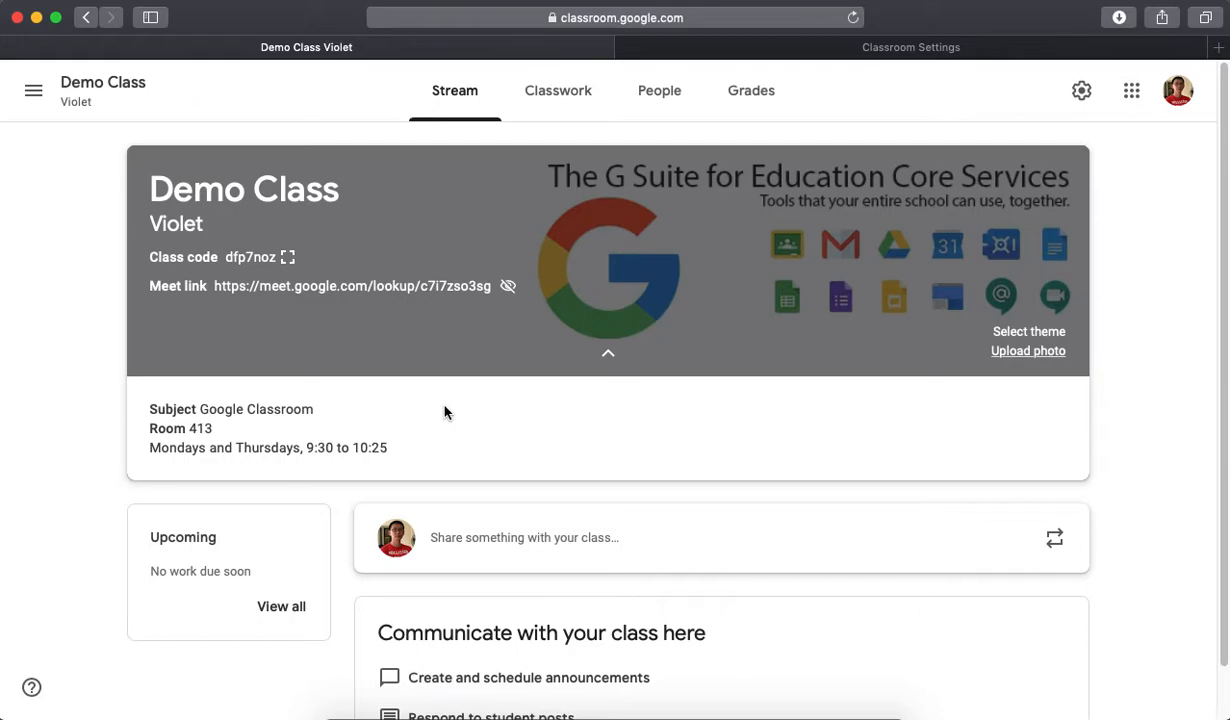
- Upload banner theme 3.jpg, the version with the dark purple background, from the computer as the class banner photo
{"action": "left_click", "coordinate": [1038, 351]}
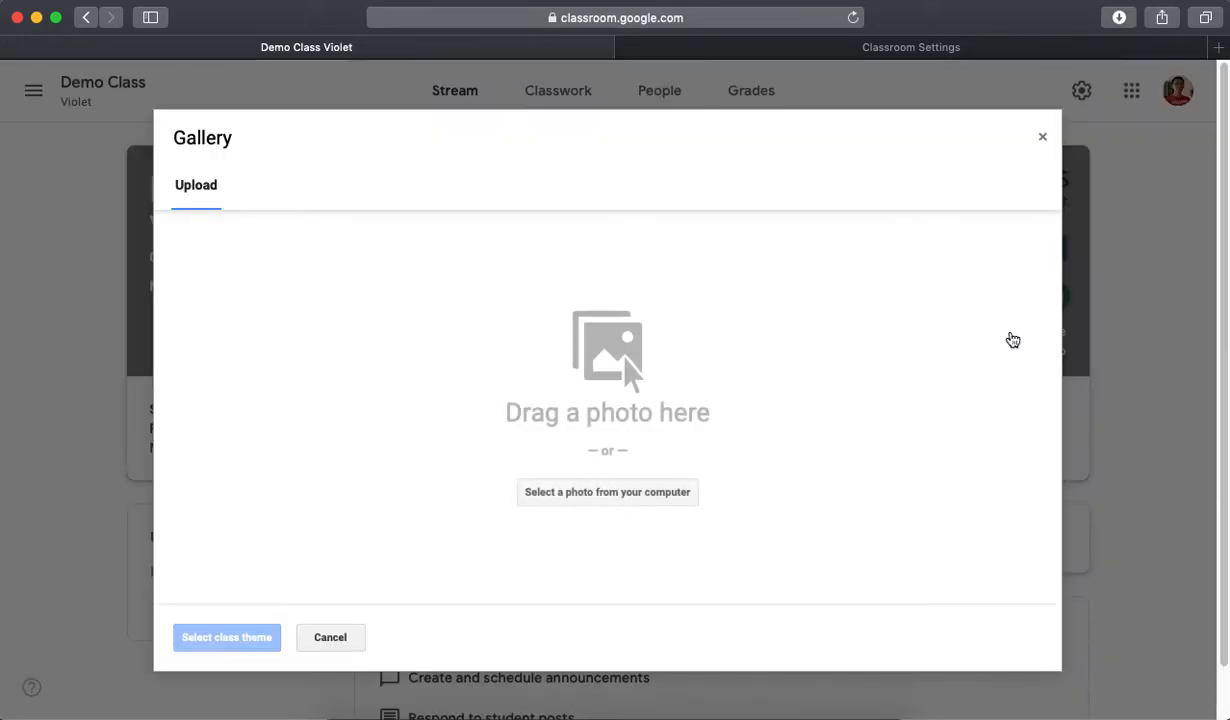
{"action": "left_click", "coordinate": [620, 494]}
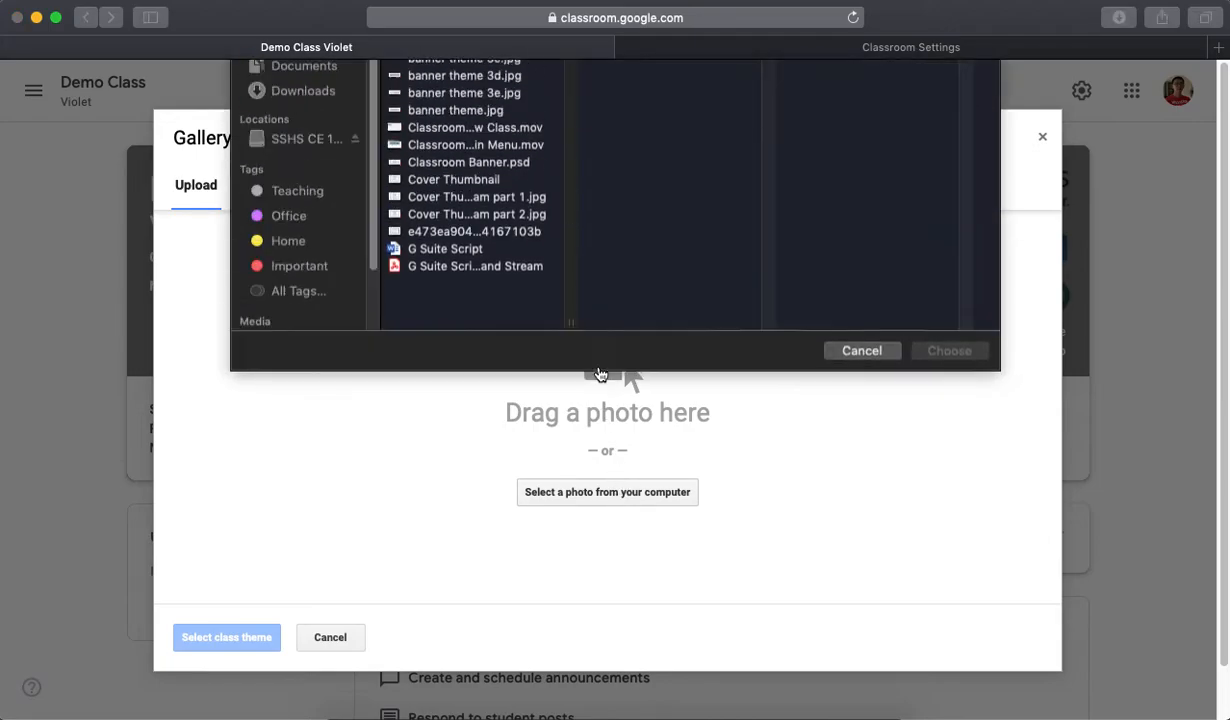
{"action": "left_click", "coordinate": [462, 146]}
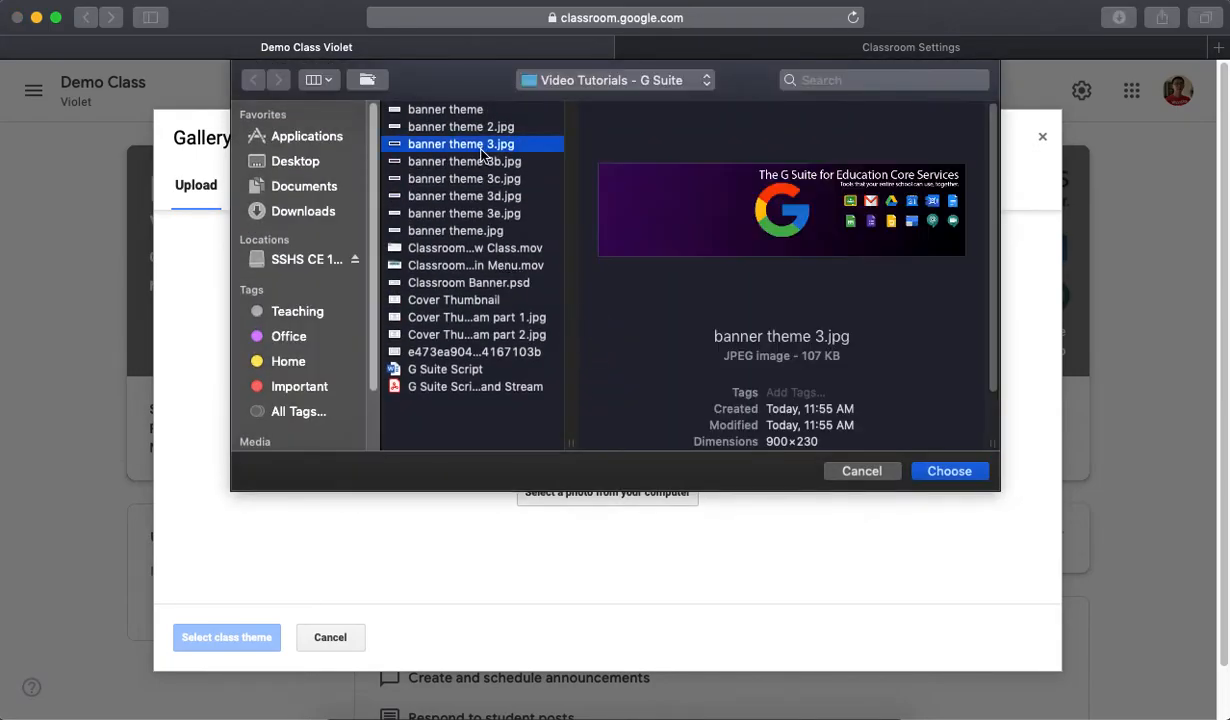
{"action": "left_click", "coordinate": [956, 476]}
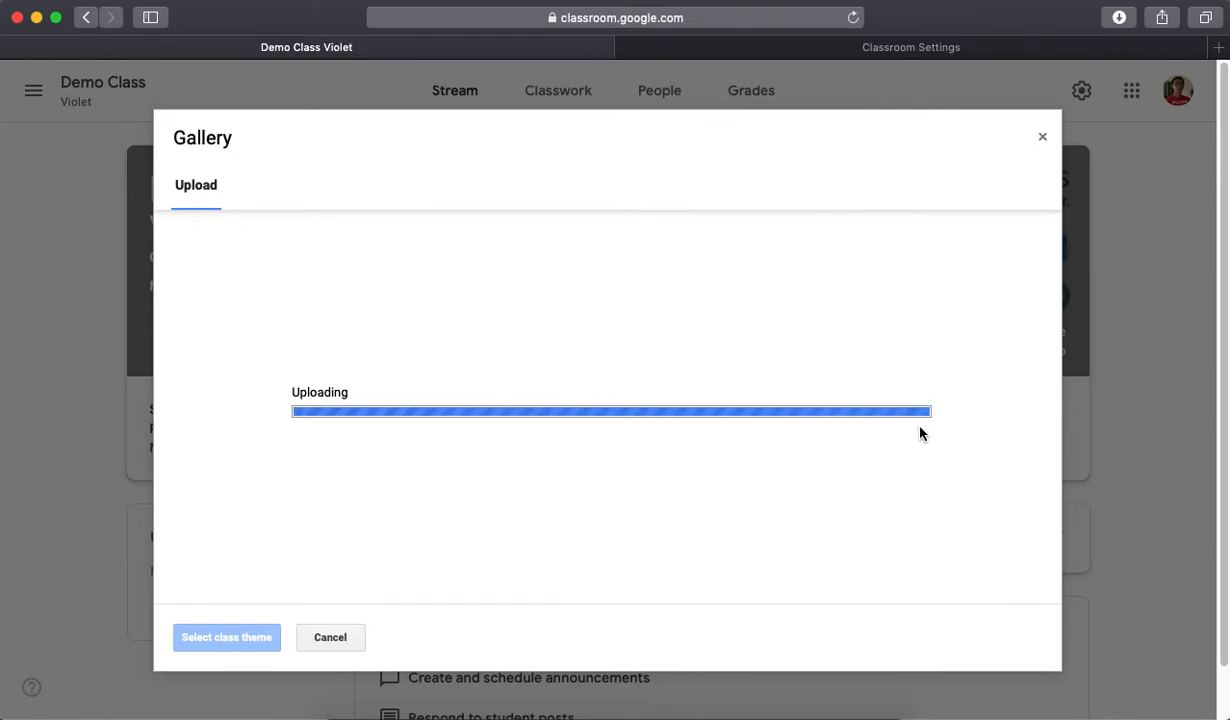
- Extend the crop region to cover the whole banner theme 3.jpg image and apply it as the class theme
{"action": "left_click_drag", "start_coordinate": [851, 418], "coordinate": [765, 365]}
{"action": "left_click_drag", "start_coordinate": [942, 501], "coordinate": [1055, 569]}
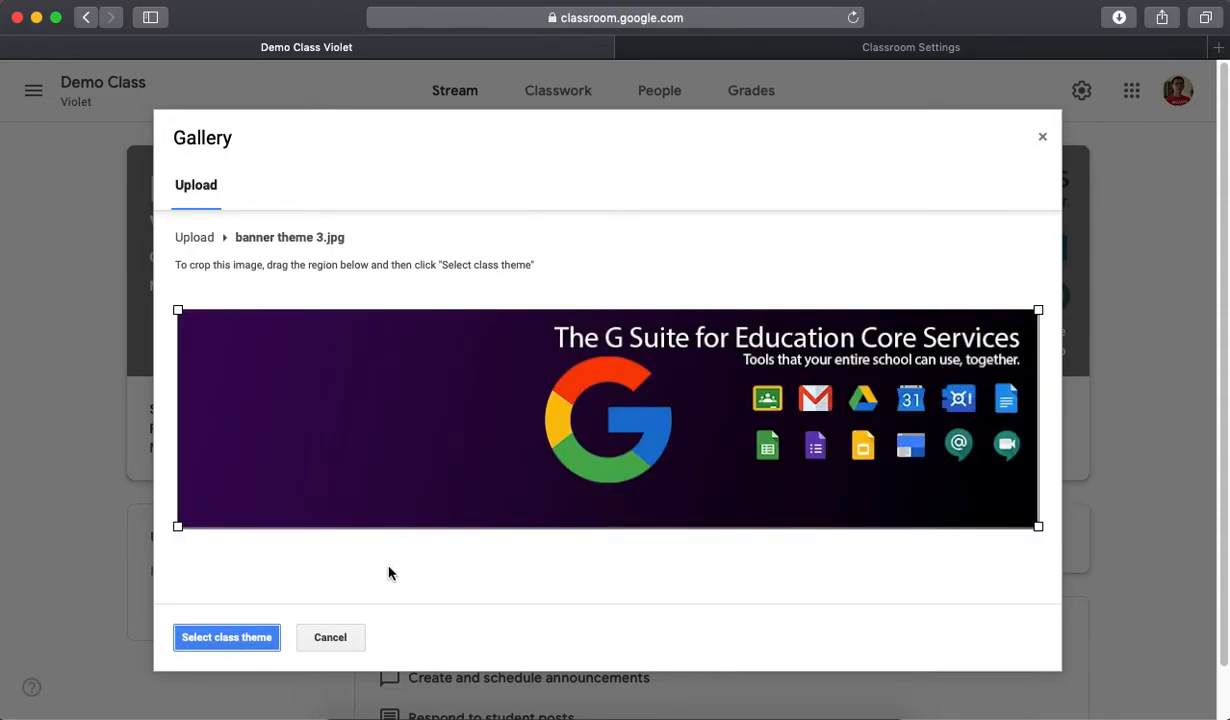
{"action": "left_click", "coordinate": [252, 636]}
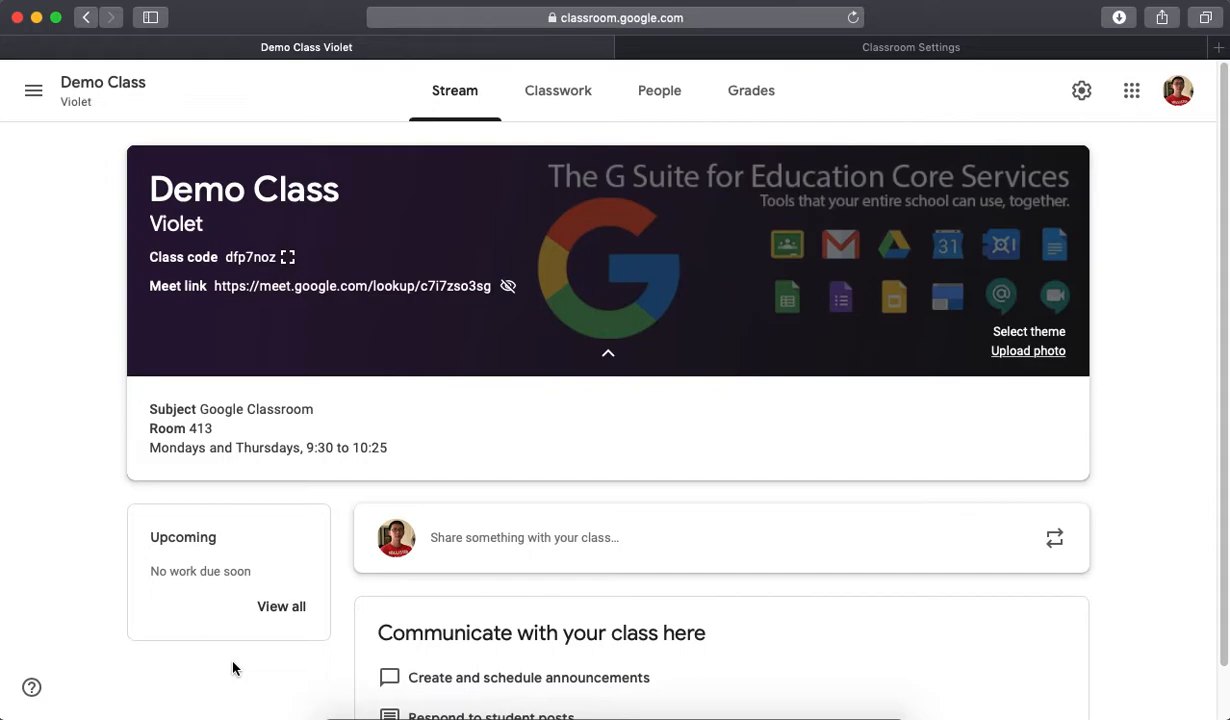
- View all upcoming work on the To-do page, and return to the Demo Class stream
{"action": "left_click", "coordinate": [280, 610]}
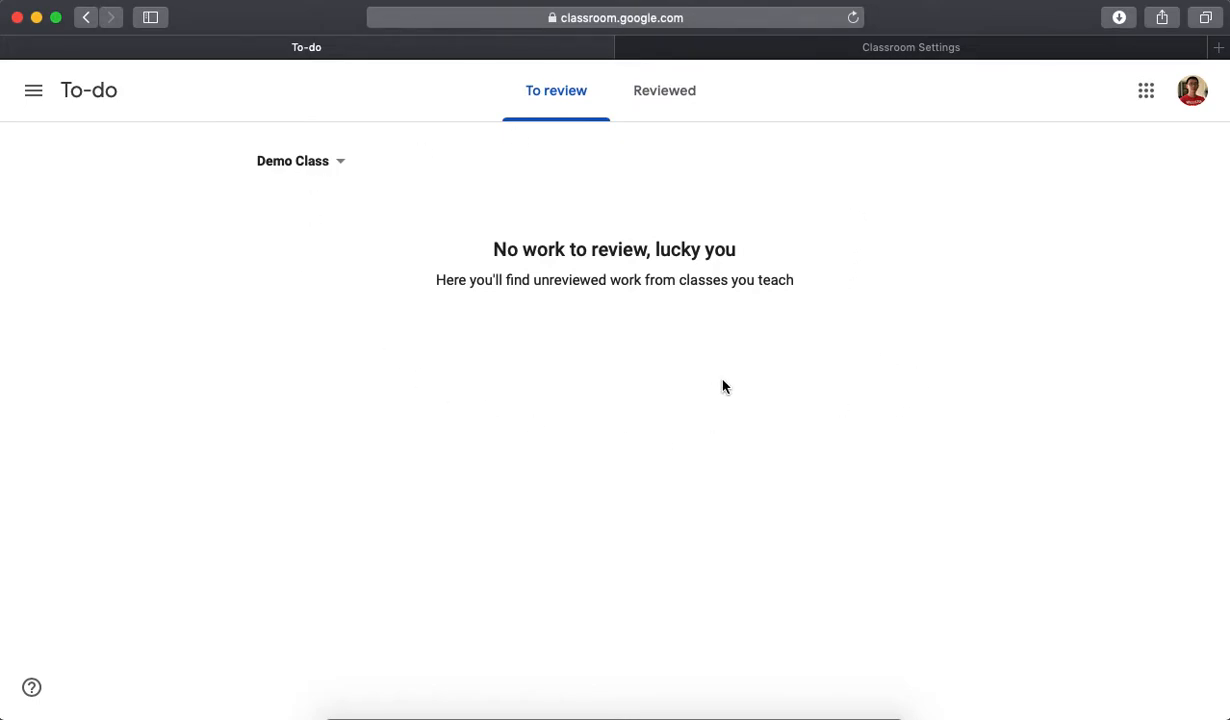
{"action": "left_click", "coordinate": [31, 92]}
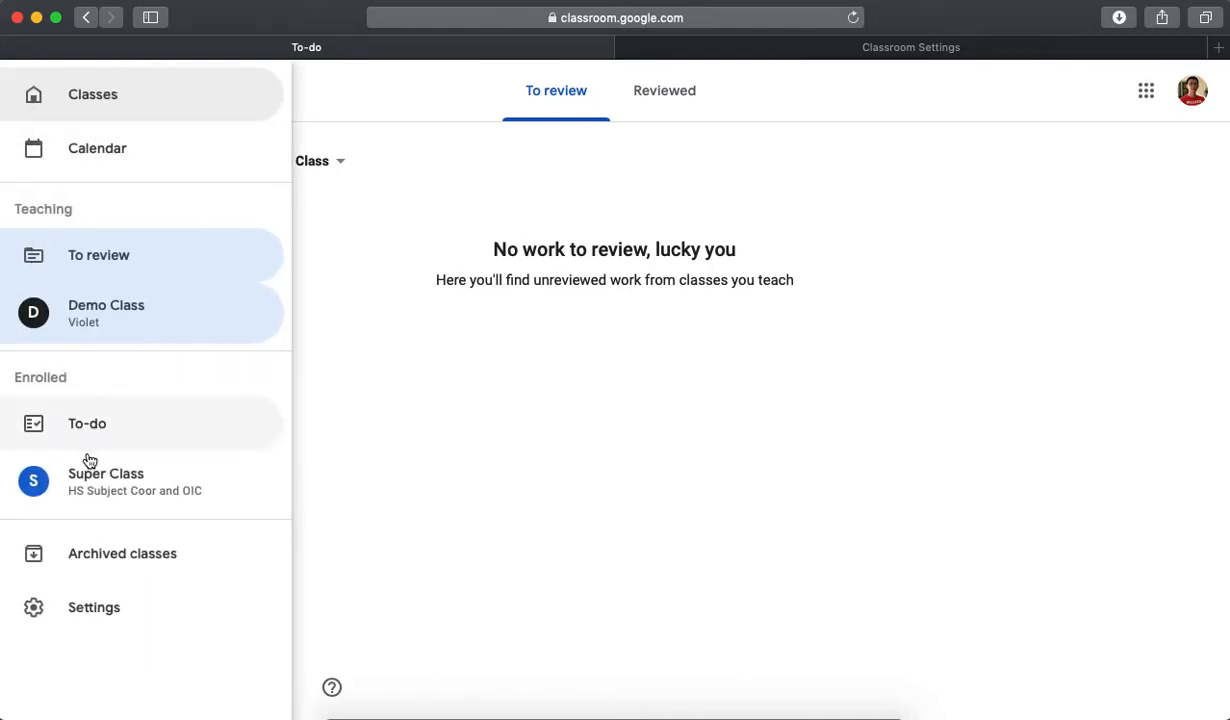
{"action": "left_click", "coordinate": [129, 321]}
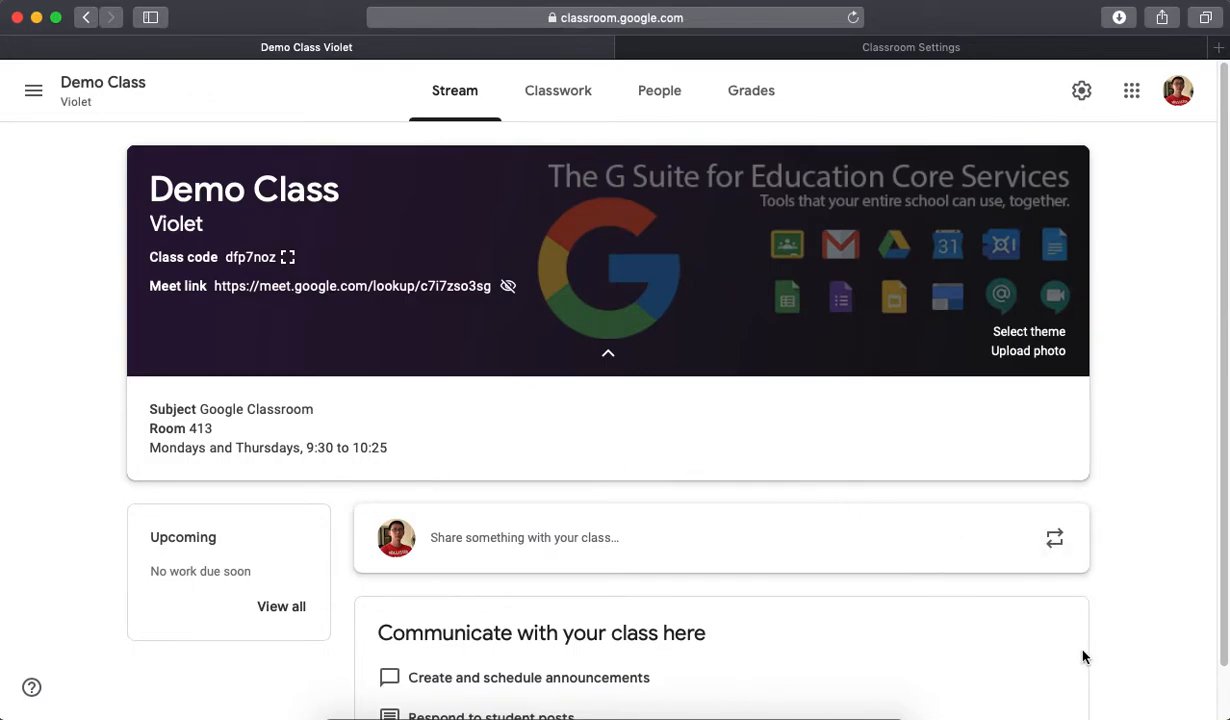
- Enter a class announcement welcoming students to the Google Classroom class and pointing them to the school's G Suite Resource Hub (bit.ly/GSuitePS), and check its student audience
{"action": "scroll", "coordinate": [1066, 641], "scroll_direction": "down", "scroll_amount": 1}
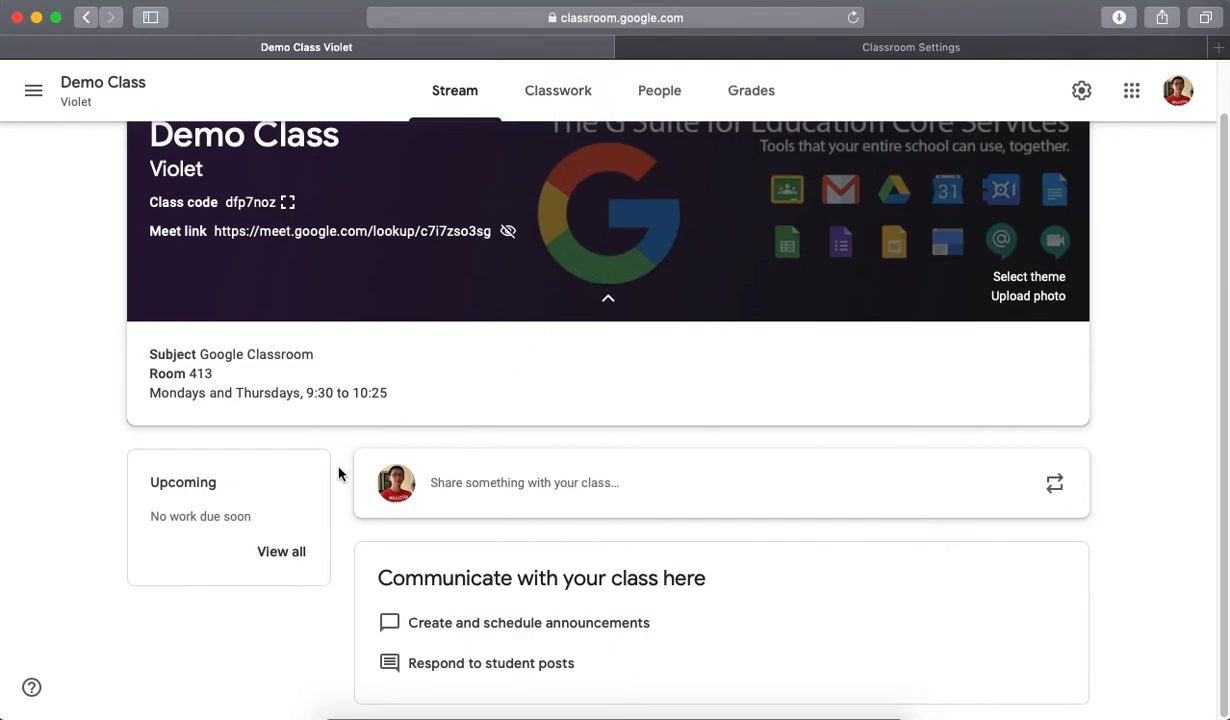
{"action": "left_click", "coordinate": [551, 492]}
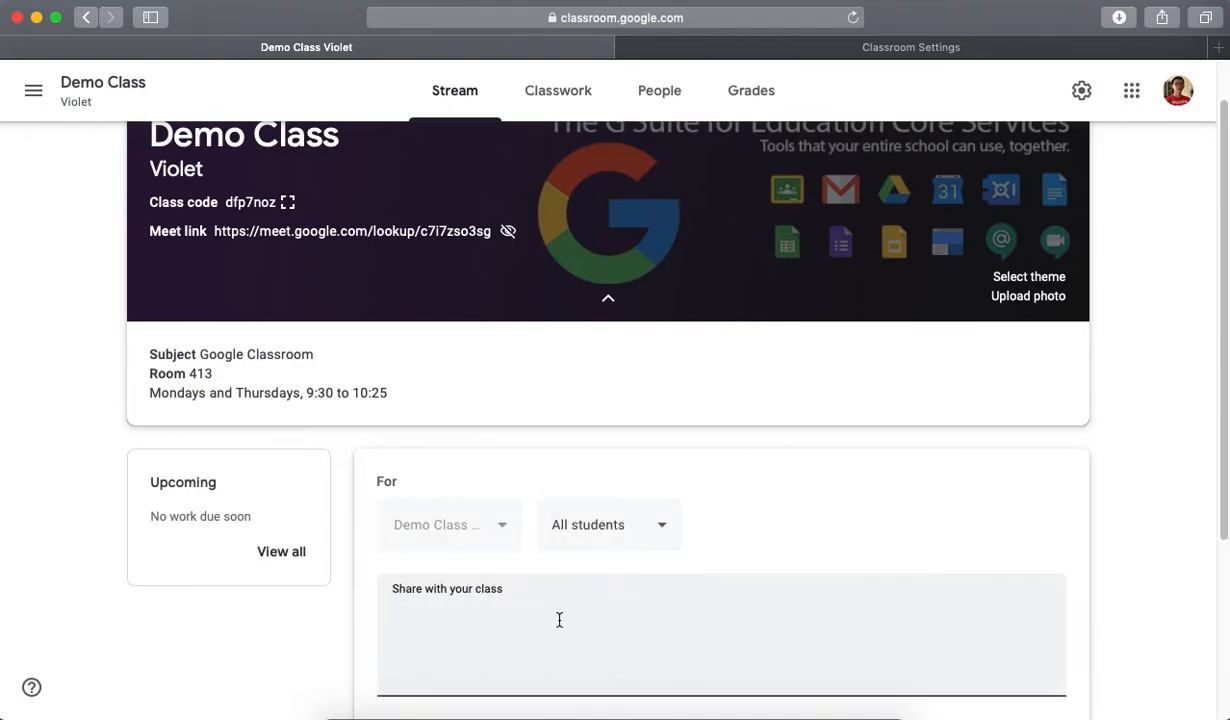
{"action": "scroll", "coordinate": [983, 552], "scroll_direction": "down", "scroll_amount": 3}
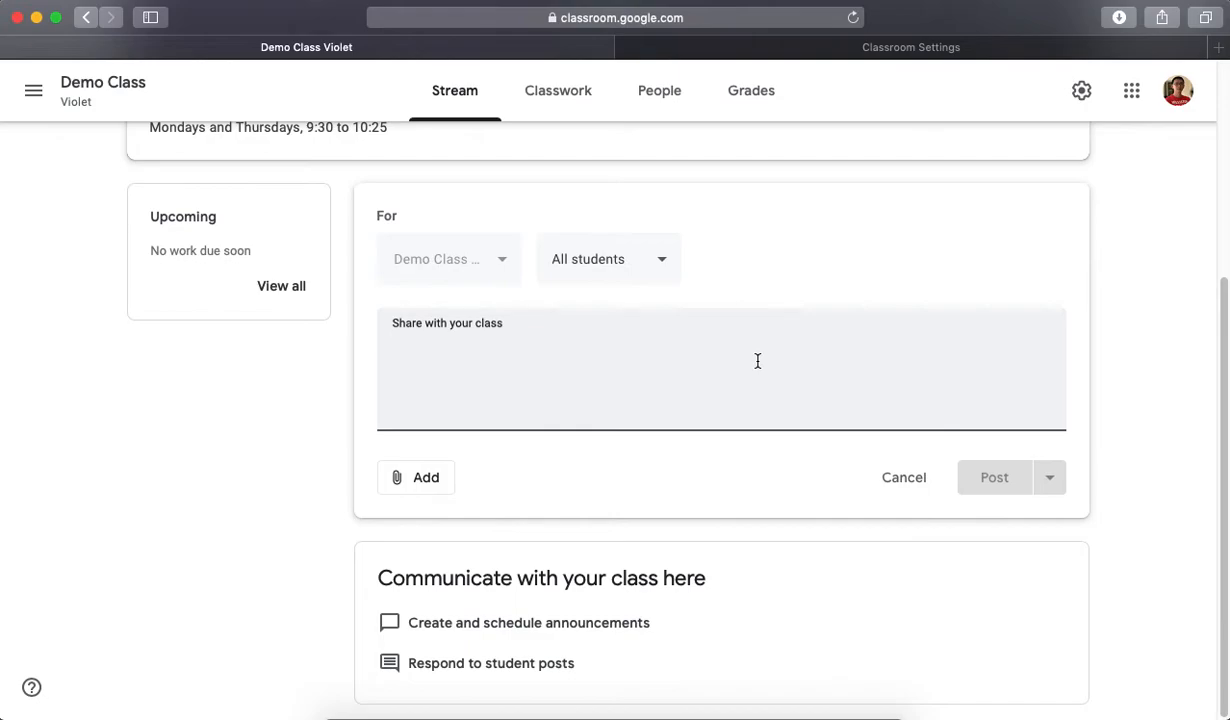
{"action": "type", "text": "Hello and welcome to my Google Classroom Class! Feel free to explore and check out our school's G Suite Resource Hub (bit.ly/GSuitePS) to get you up to speed on how to use the different apps under the G Suite."}
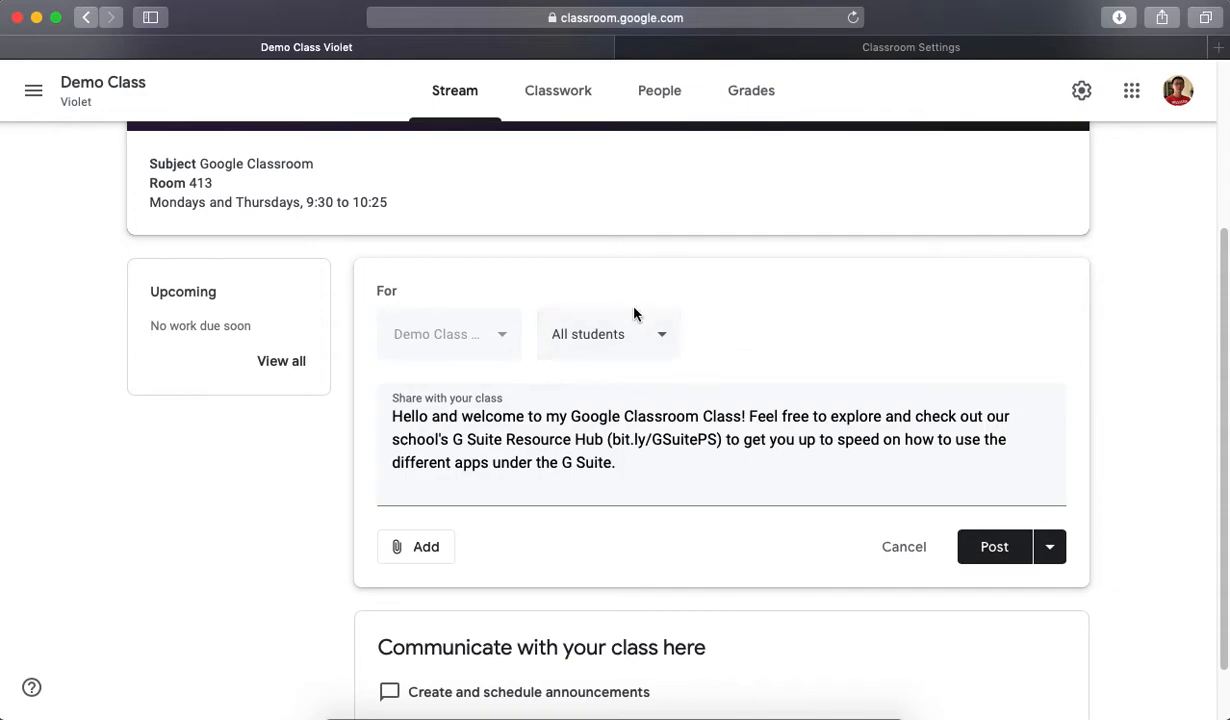
{"action": "left_click", "coordinate": [665, 345]}
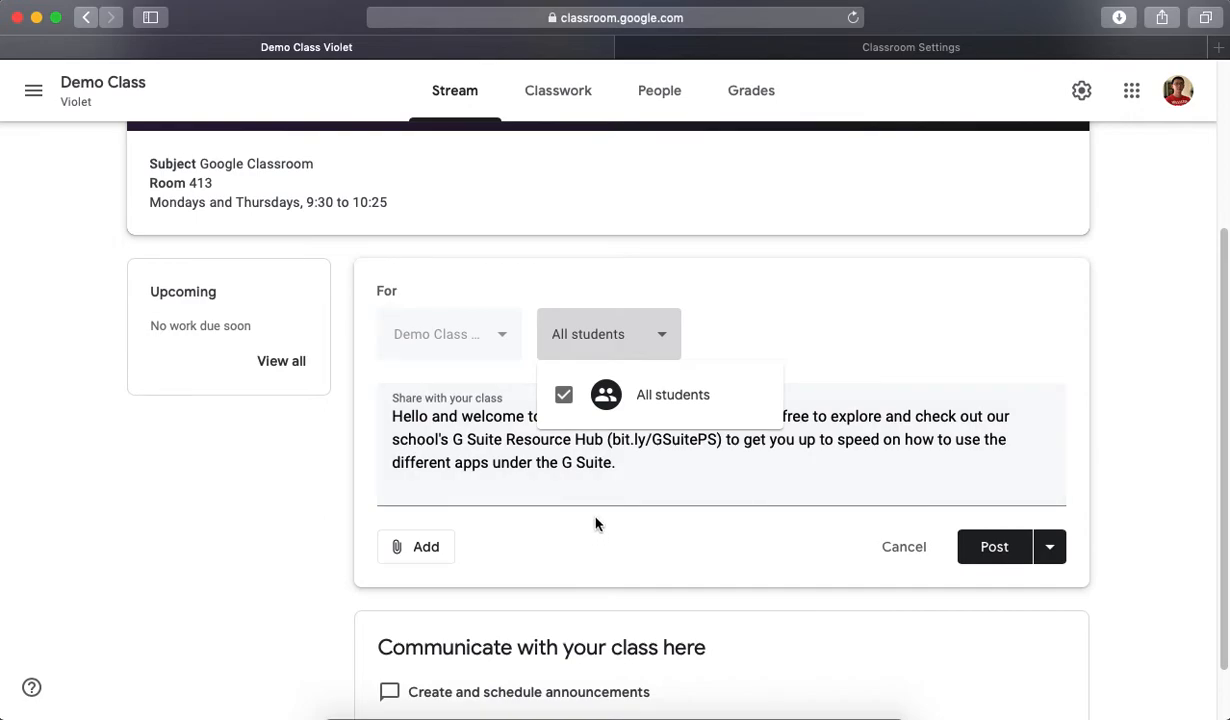
{"action": "left_click", "coordinate": [784, 460]}
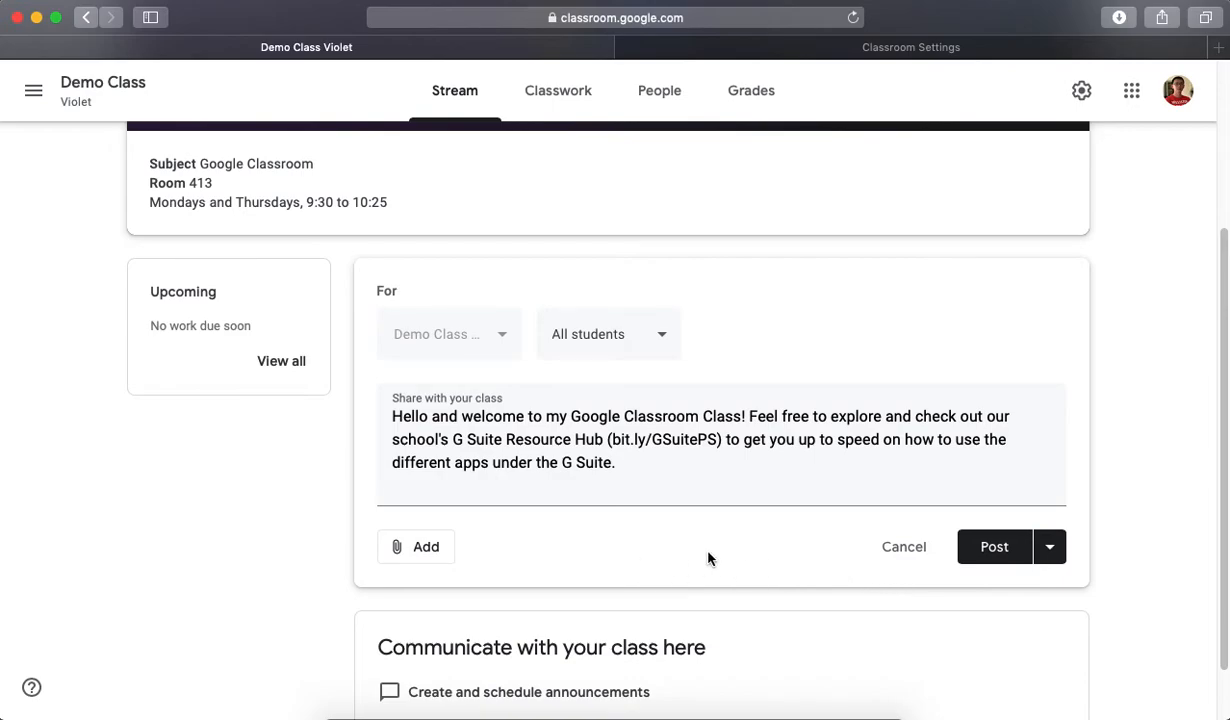
- Copy the address bit.ly/GSuitePS from the announcement text and attach it to the announcement as a link
{"action": "left_click", "coordinate": [431, 553]}
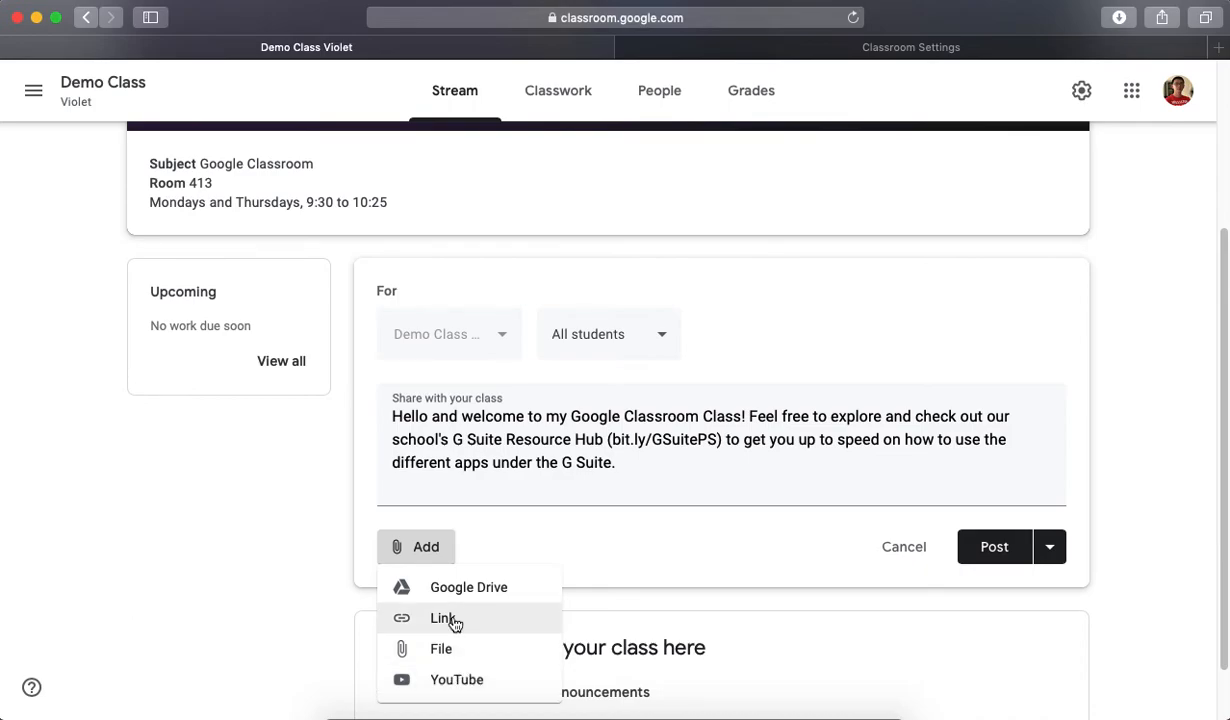
{"action": "double_click", "coordinate": [617, 440]}
{"action": "left_click_drag", "start_coordinate": [617, 440], "coordinate": [697, 440]}
{"action": "key", "text": "super+c"}
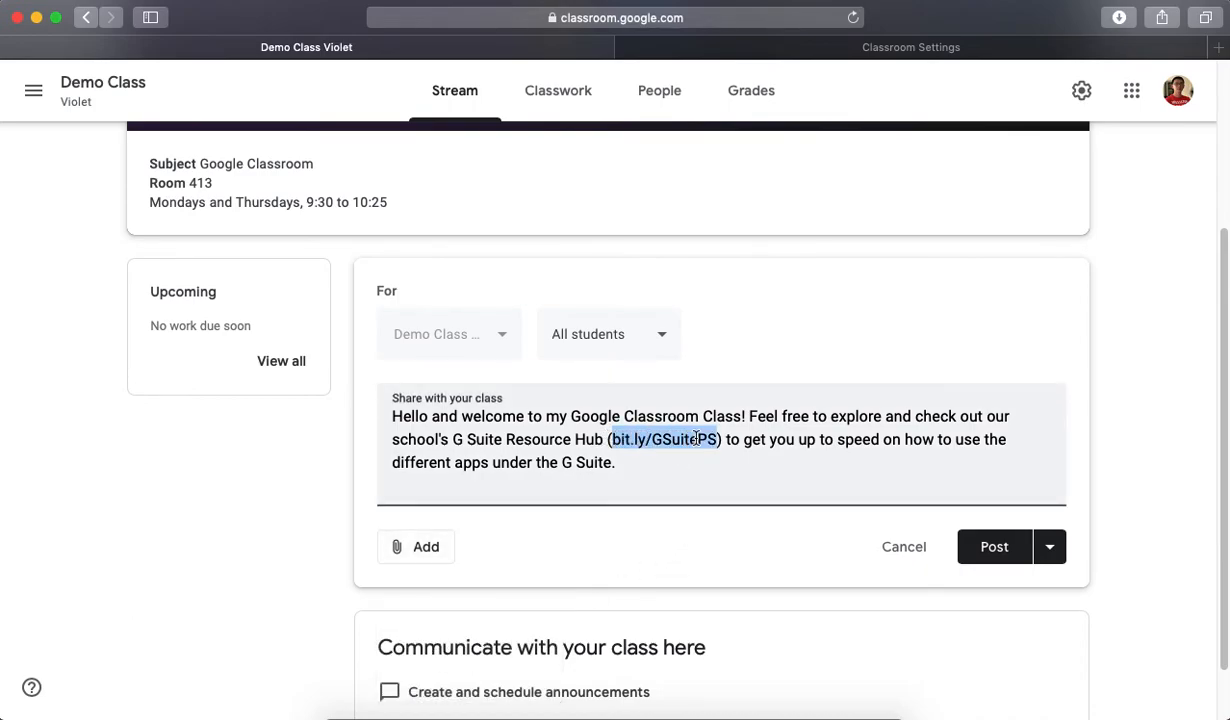
{"action": "left_click", "coordinate": [438, 548]}
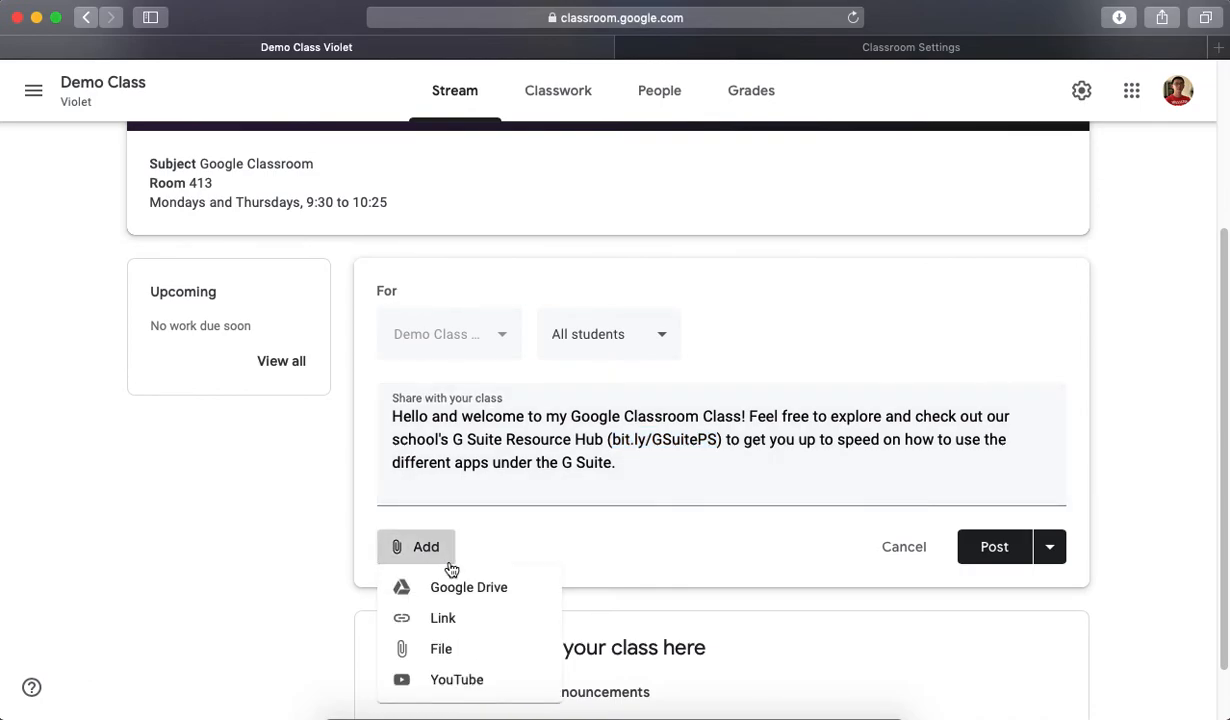
{"action": "left_click", "coordinate": [449, 619]}
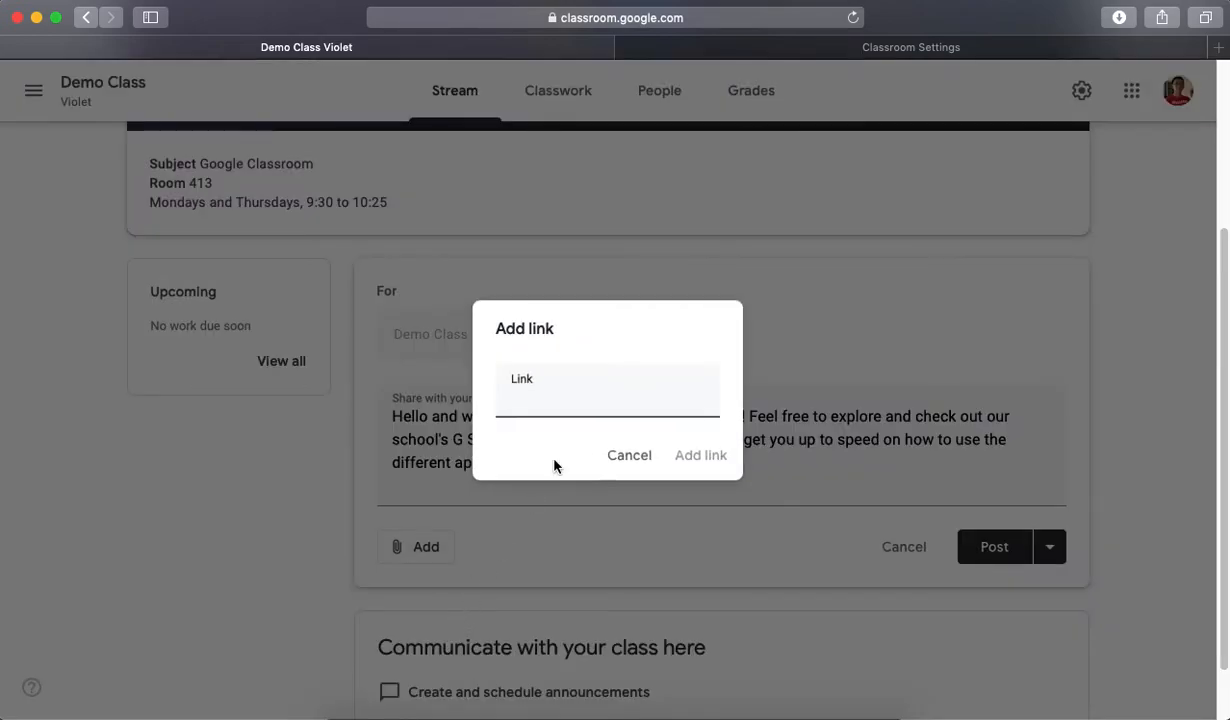
{"action": "key", "text": "super+v"}
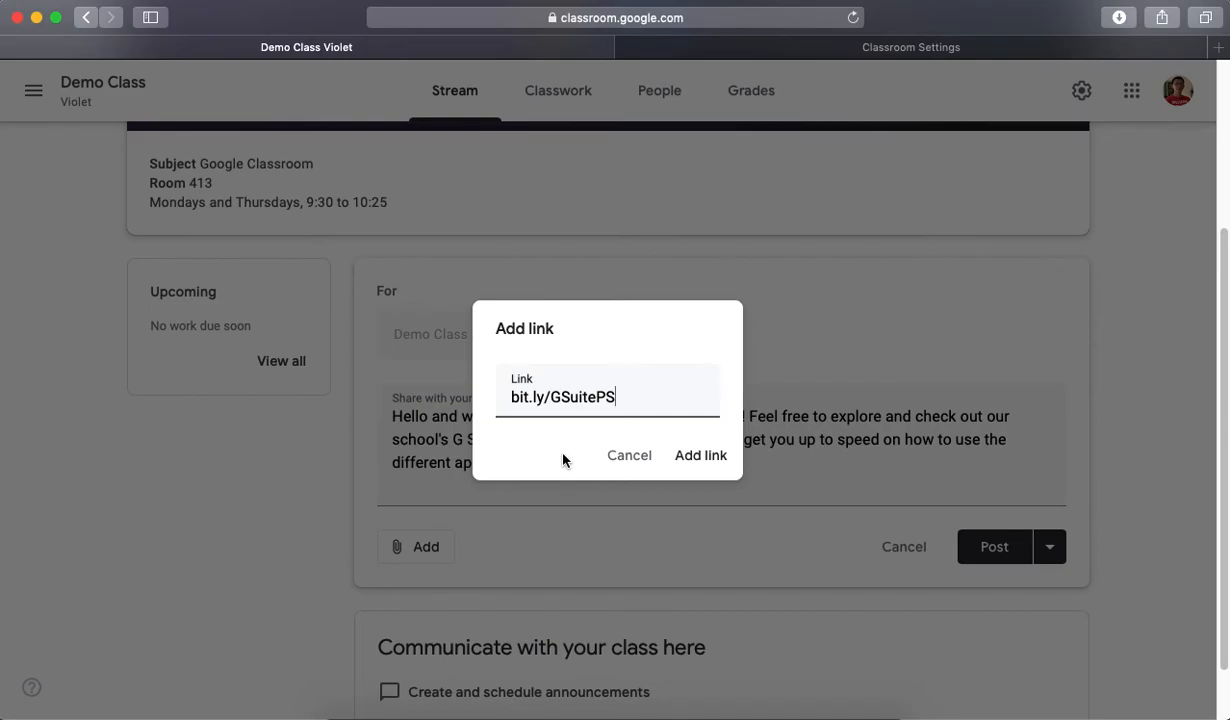
{"action": "left_click", "coordinate": [702, 457]}
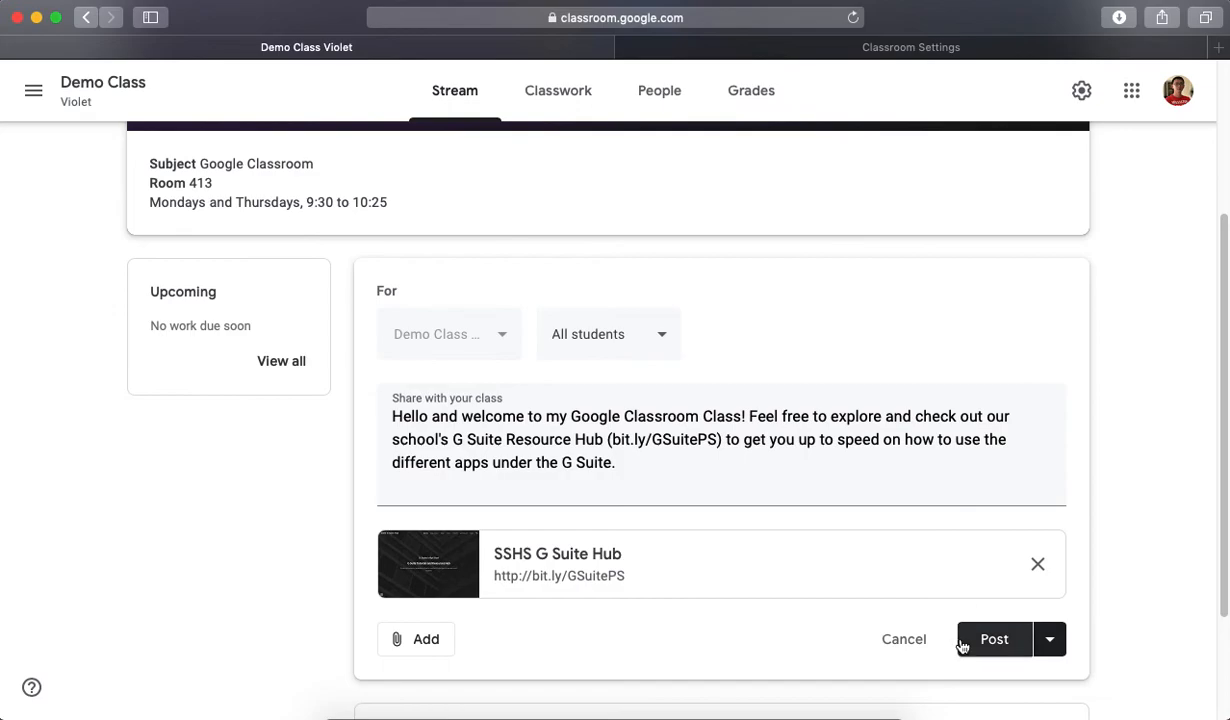
- Schedule the announcement for Jul 27, 2020 at 9:00 AM and expand the list of saved announcements
{"action": "left_click", "coordinate": [1052, 645]}
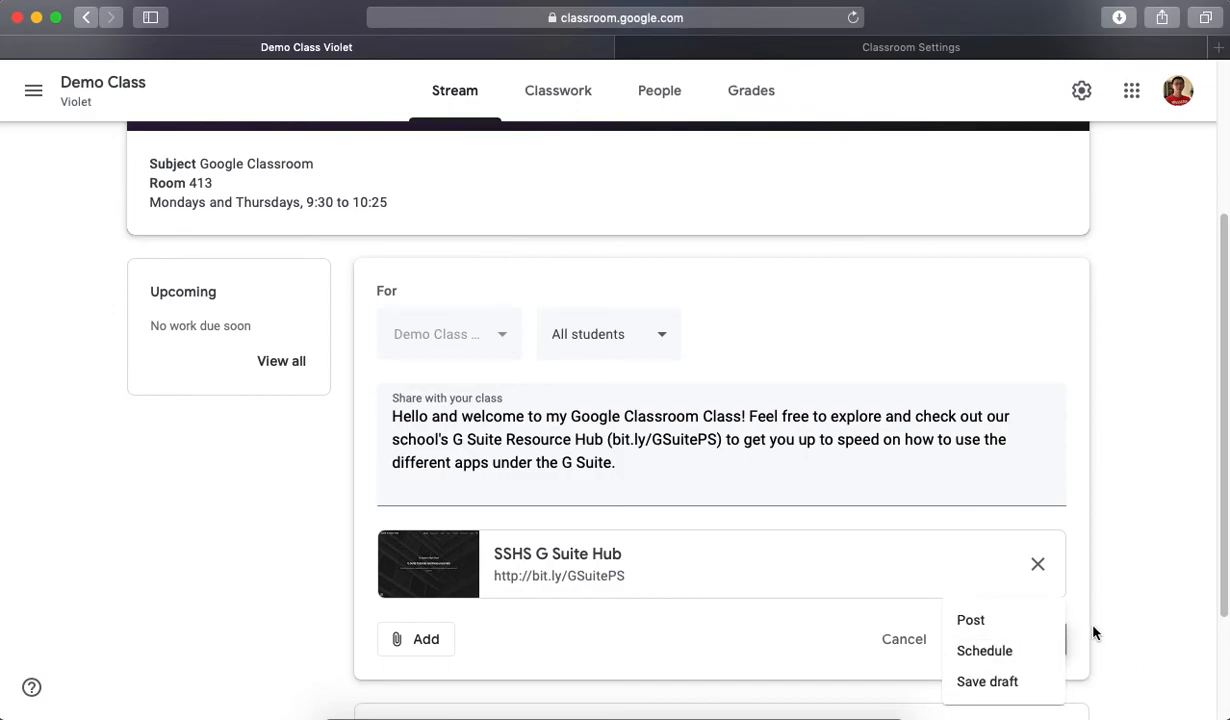
{"action": "left_click", "coordinate": [1086, 618]}
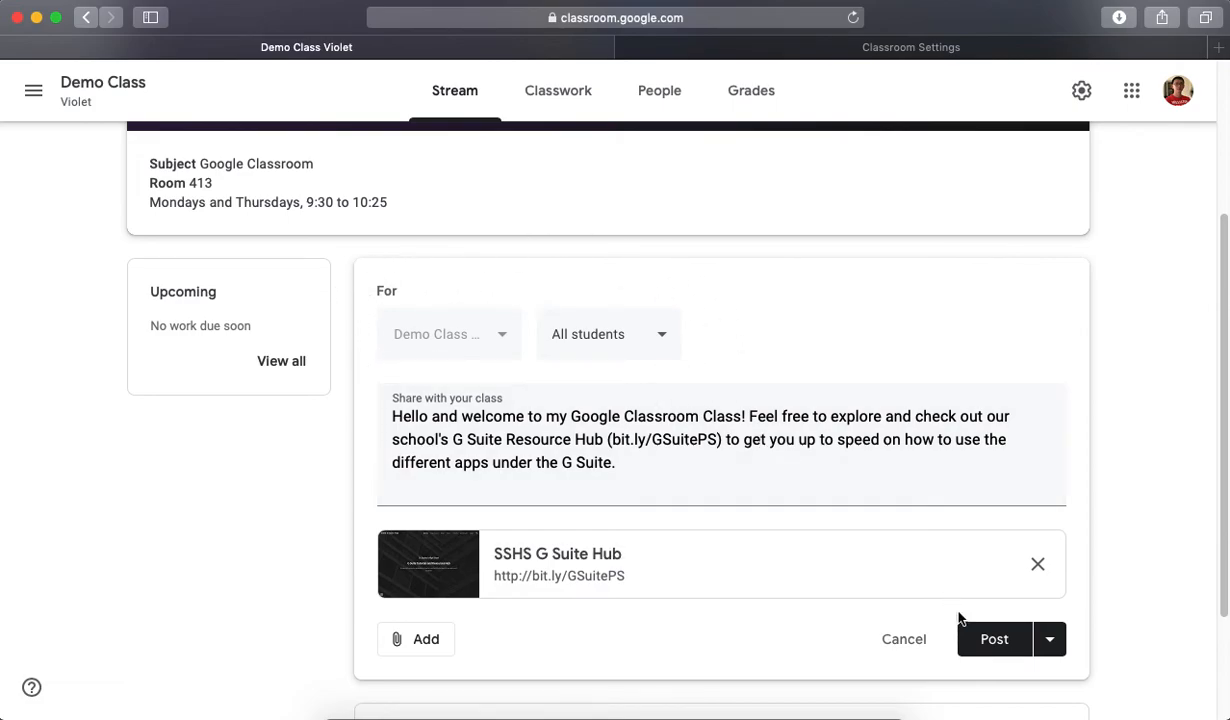
{"action": "left_click", "coordinate": [1050, 640]}
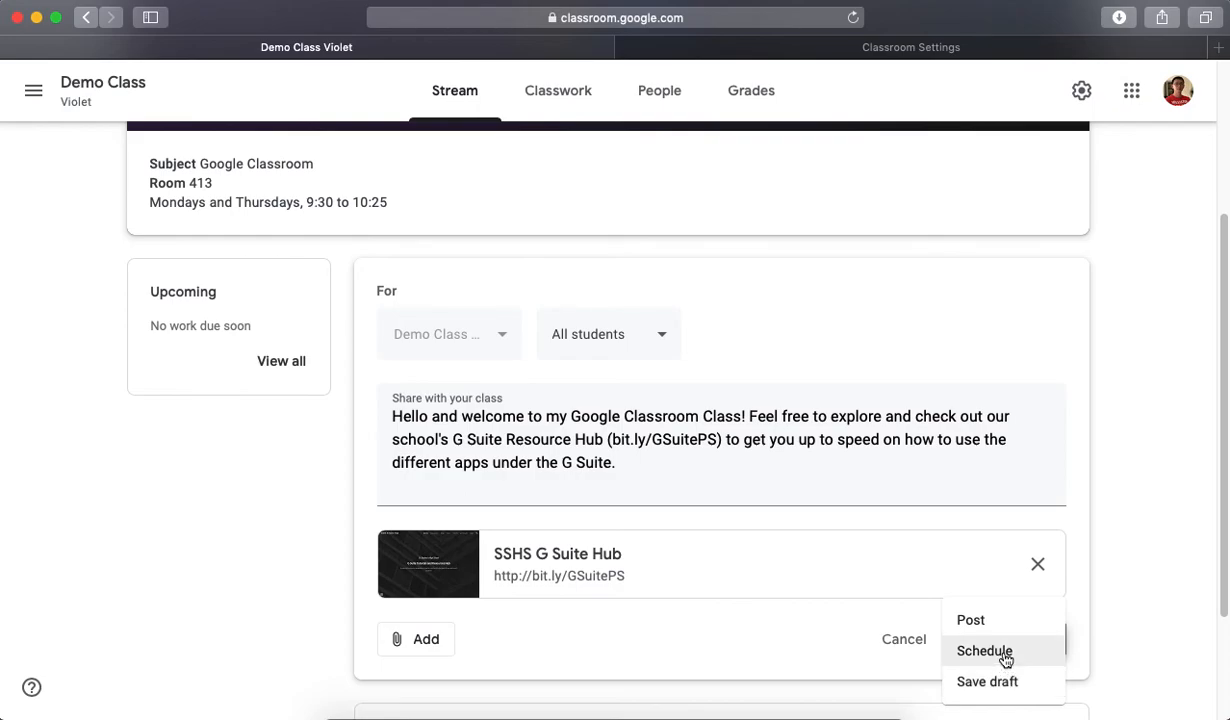
{"action": "left_click", "coordinate": [985, 651]}
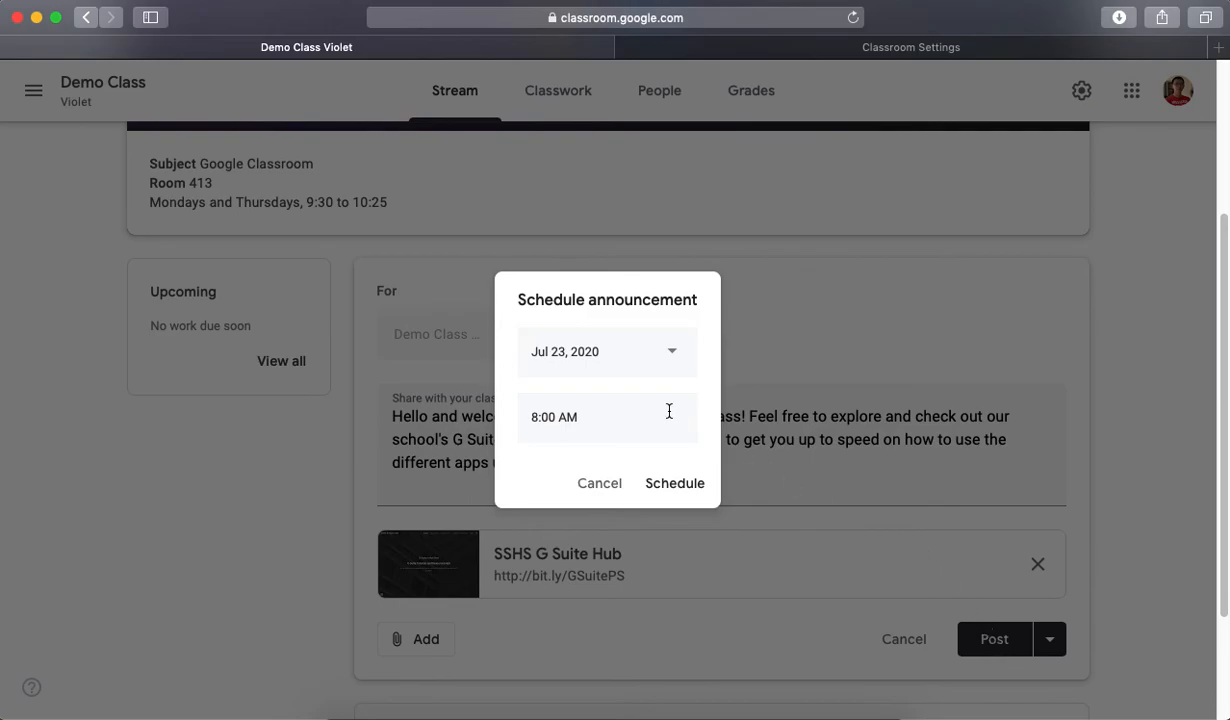
{"action": "left_click", "coordinate": [675, 355]}
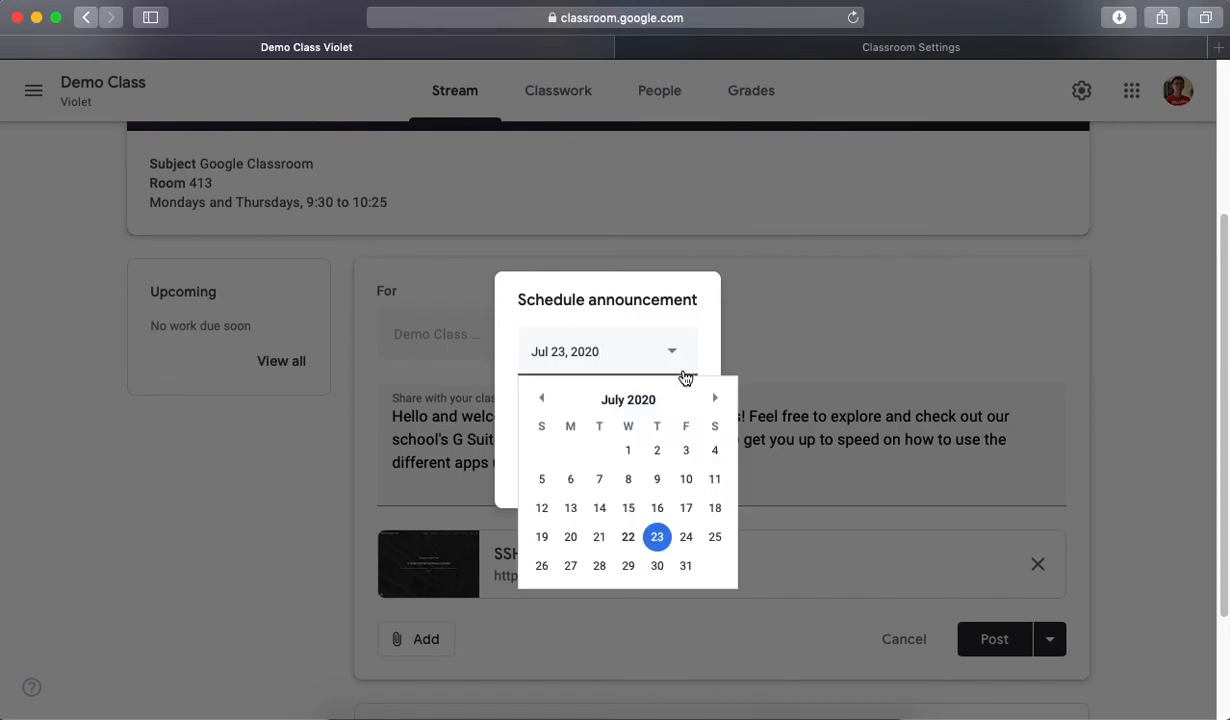
{"action": "left_click", "coordinate": [570, 567]}
{"action": "left_click", "coordinate": [613, 410]}
{"action": "left_click", "coordinate": [613, 410]}
{"action": "left_click_drag", "start_coordinate": [539, 417], "coordinate": [495, 416]}
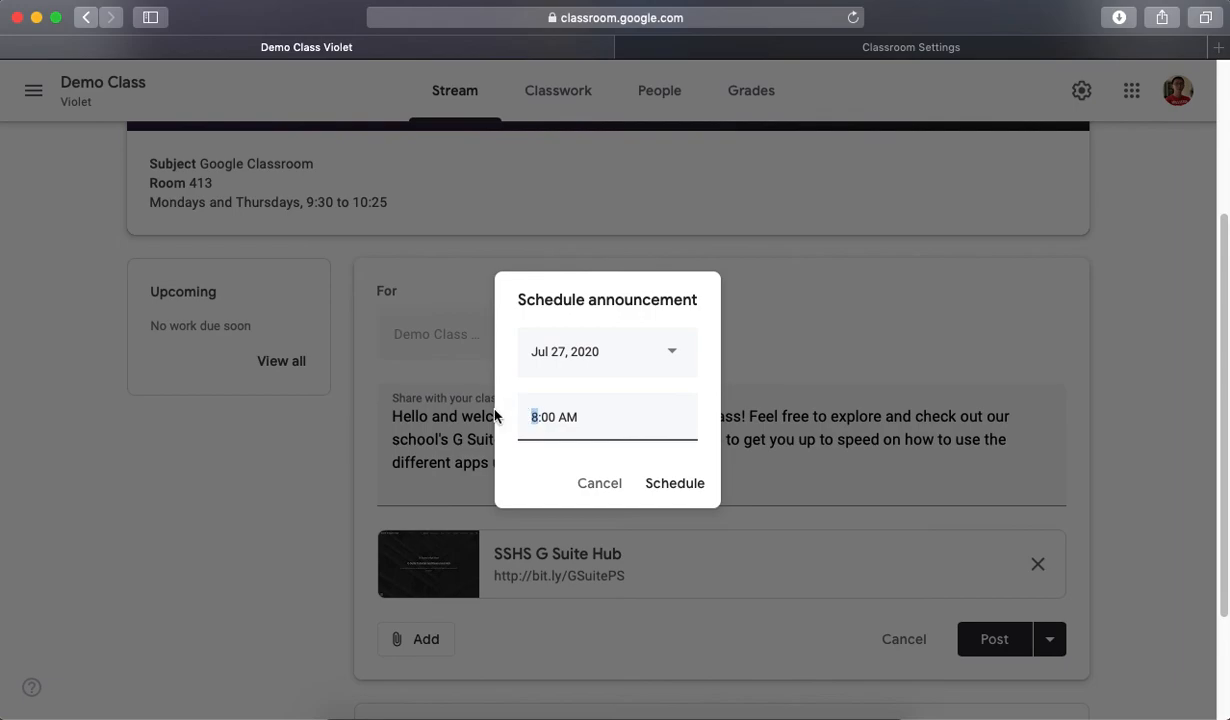
{"action": "type", "text": "9"}
{"action": "left_click", "coordinate": [675, 484]}
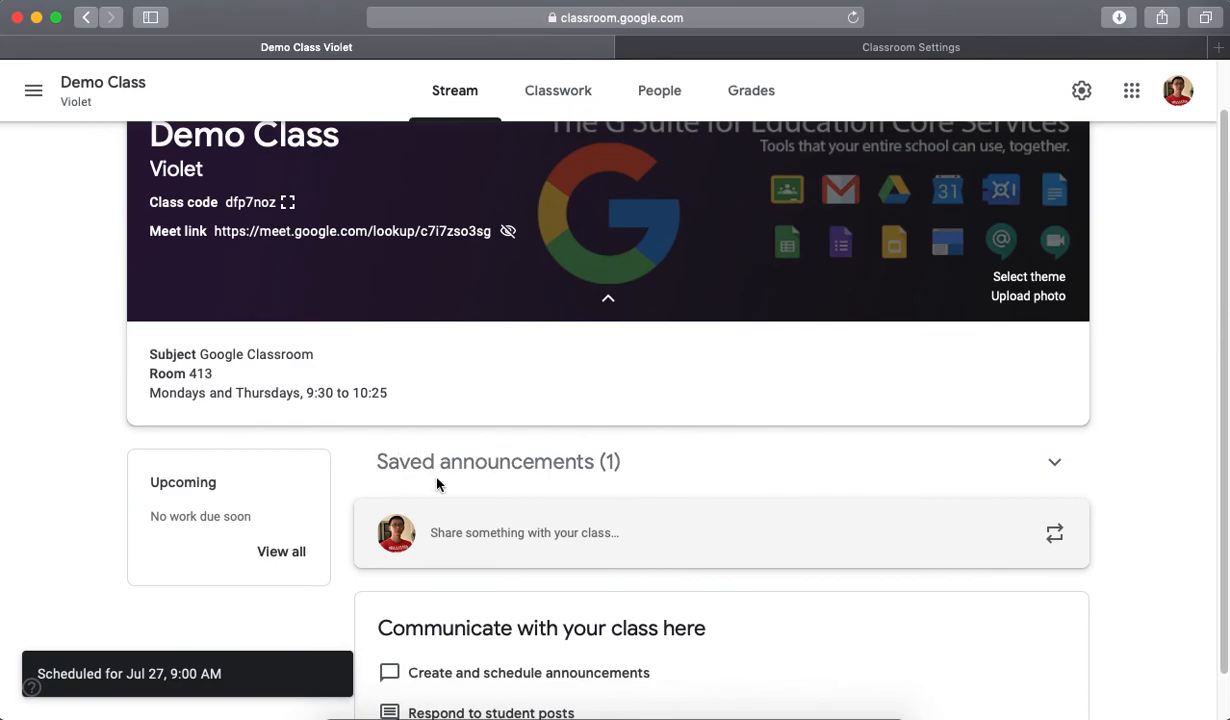
{"action": "left_click", "coordinate": [1056, 467]}
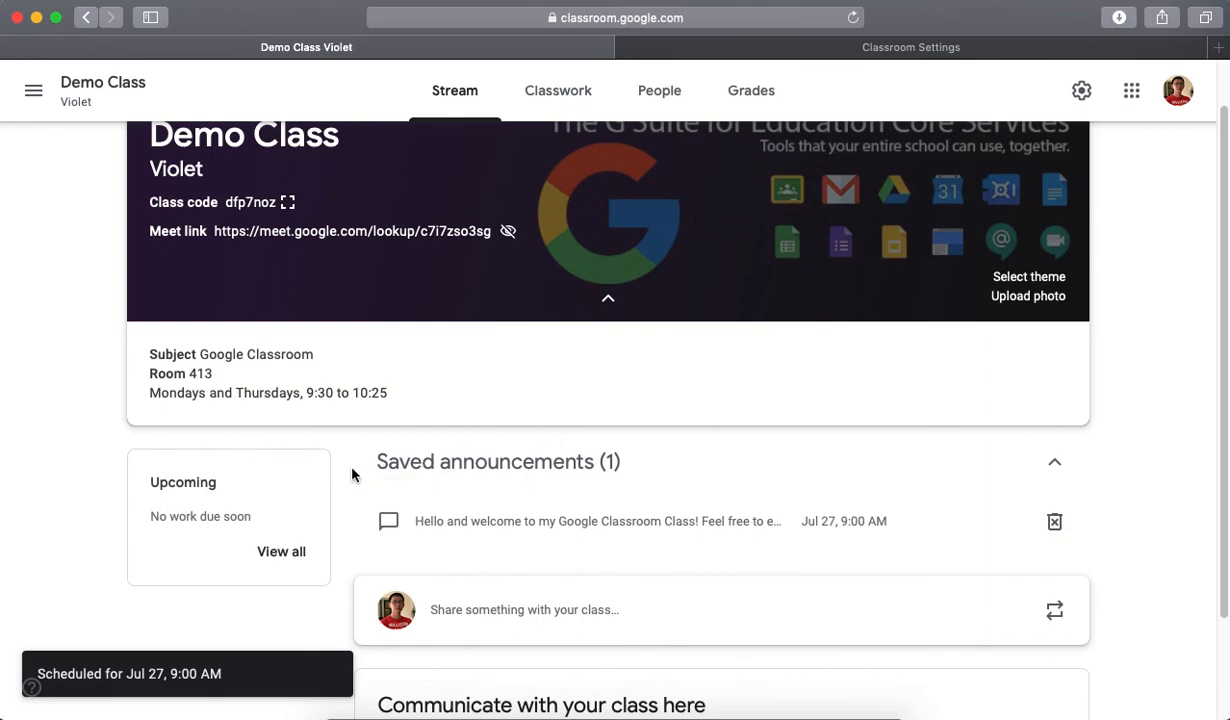